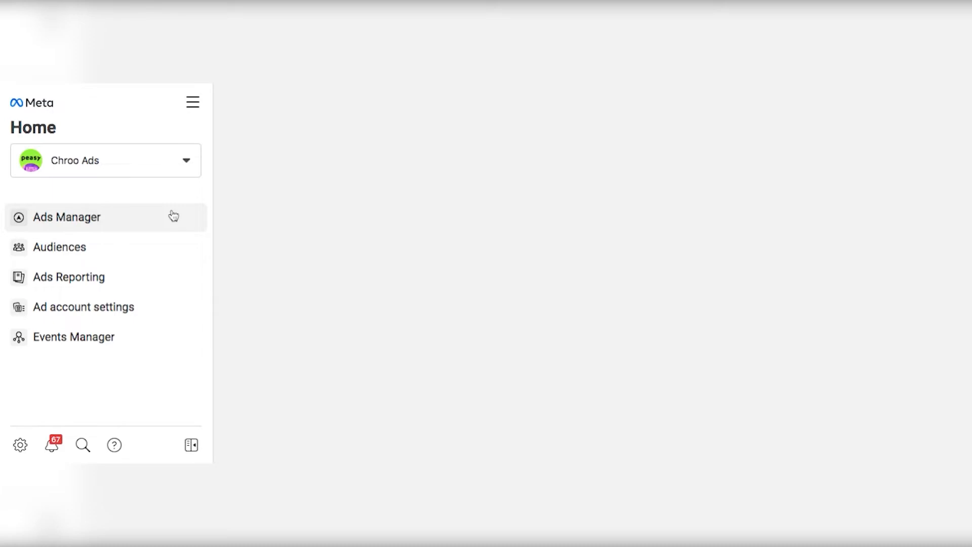
Step: Open the Audiences page from the full list of Meta business tools
click(173, 217)
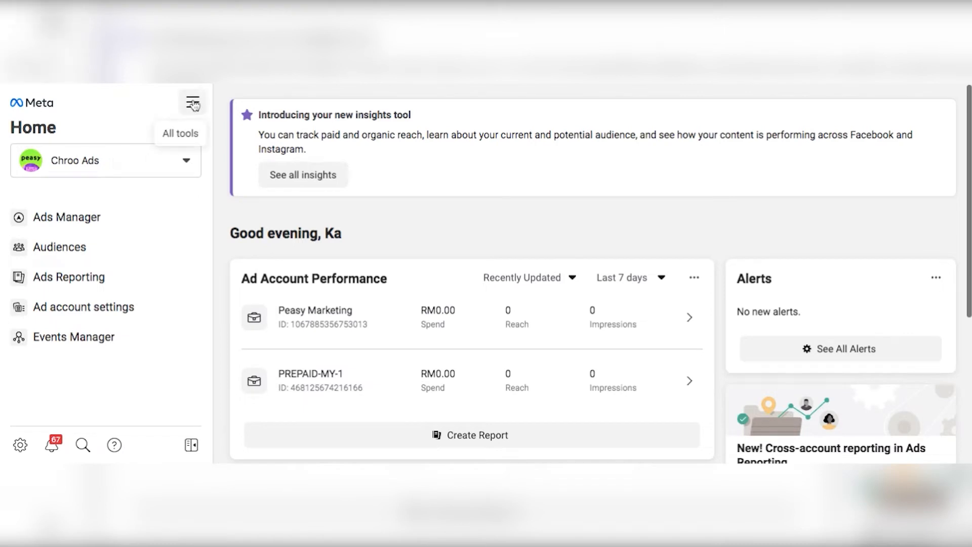
click(193, 103)
scroll(272, 284, down, 3)
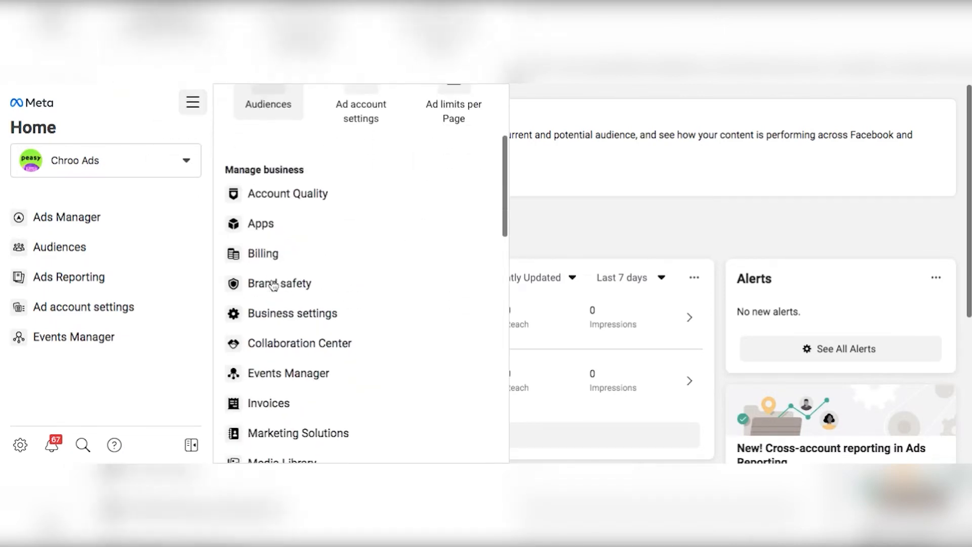
scroll(273, 284, down, 8)
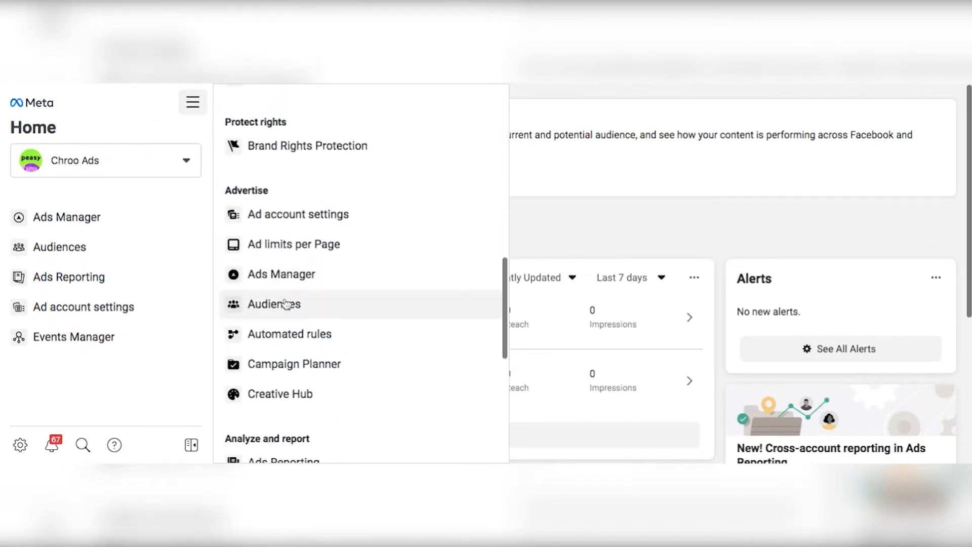
click(286, 304)
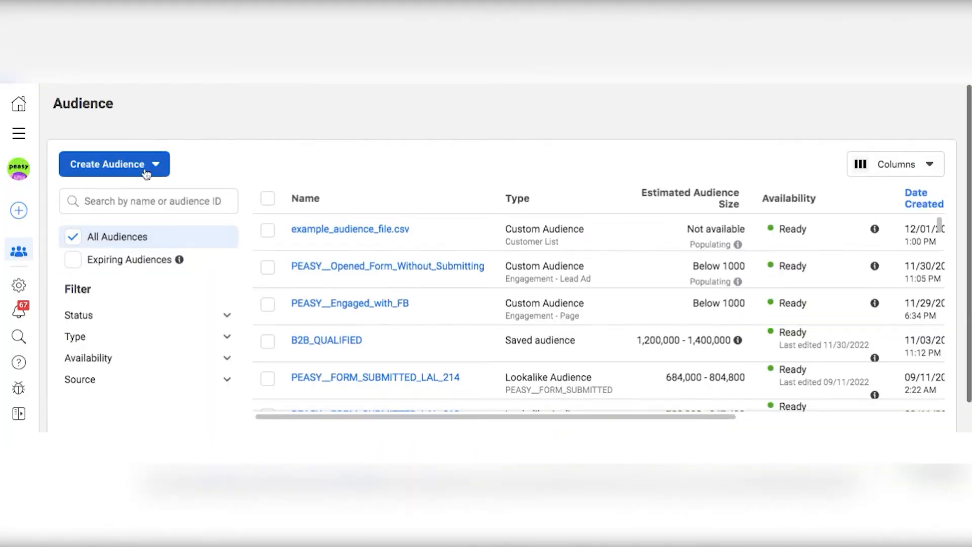
Step: Start creating a Custom Audience with a customer list as its source
click(140, 166)
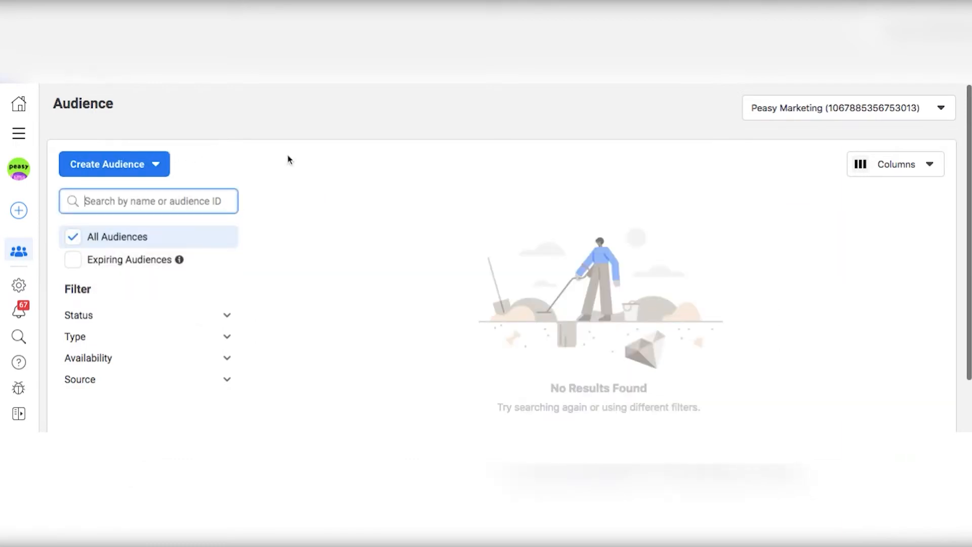
click(142, 165)
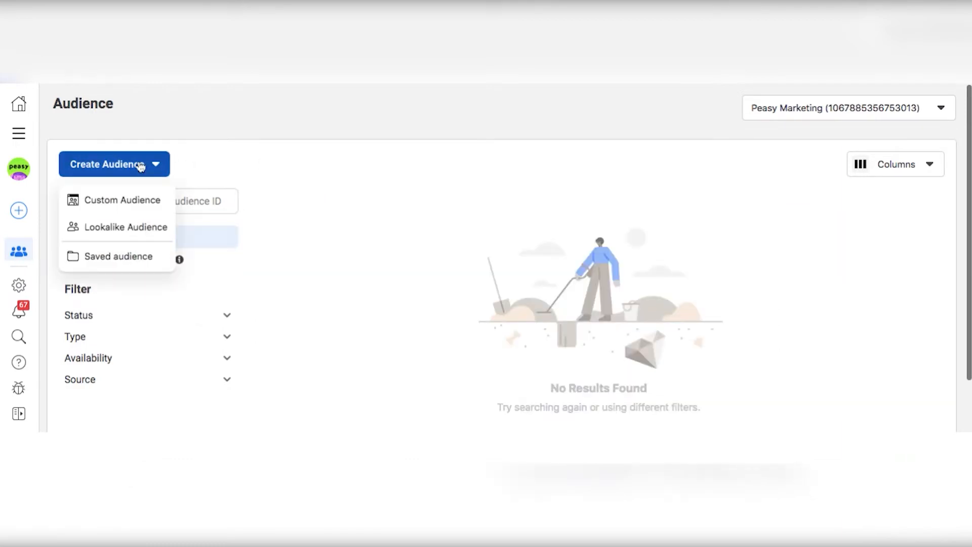
click(136, 203)
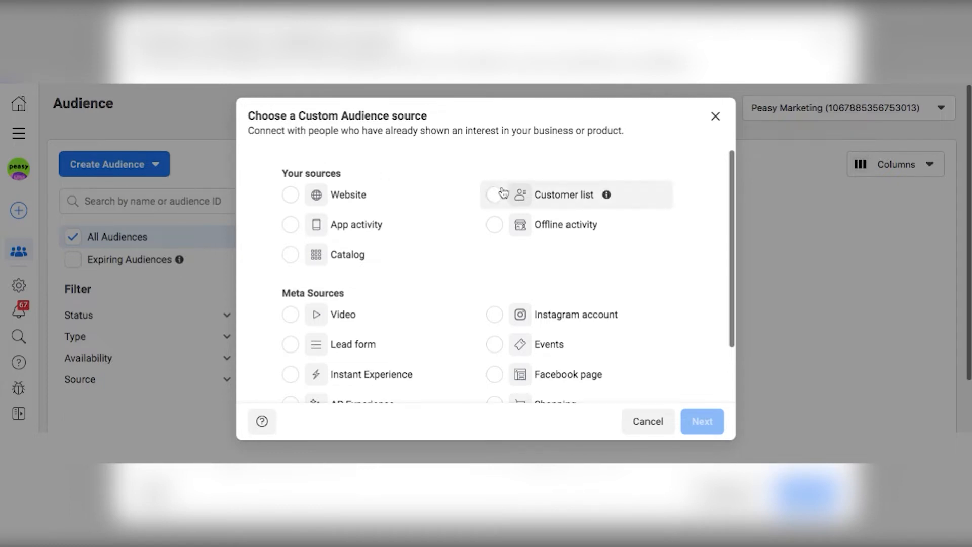
scroll(501, 193, down, 3)
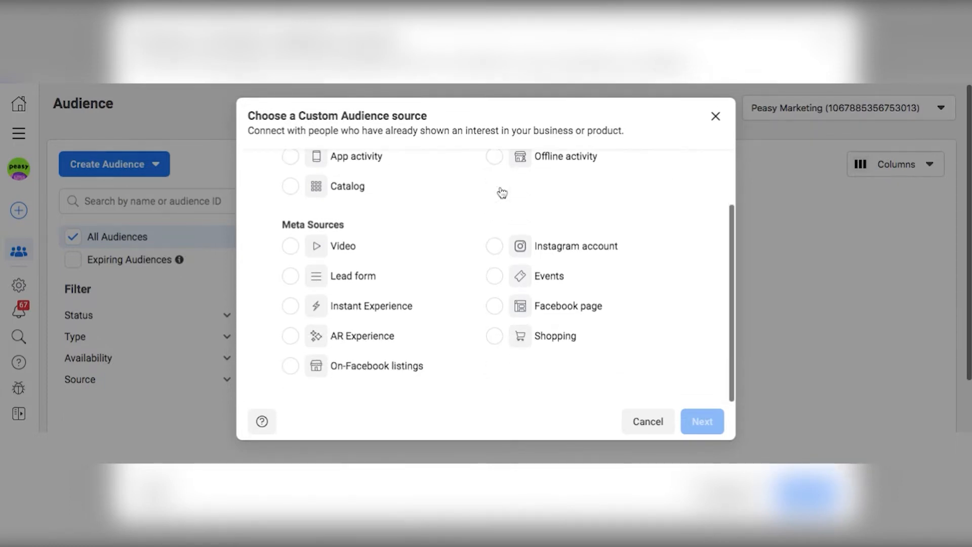
scroll(502, 192, up, 3)
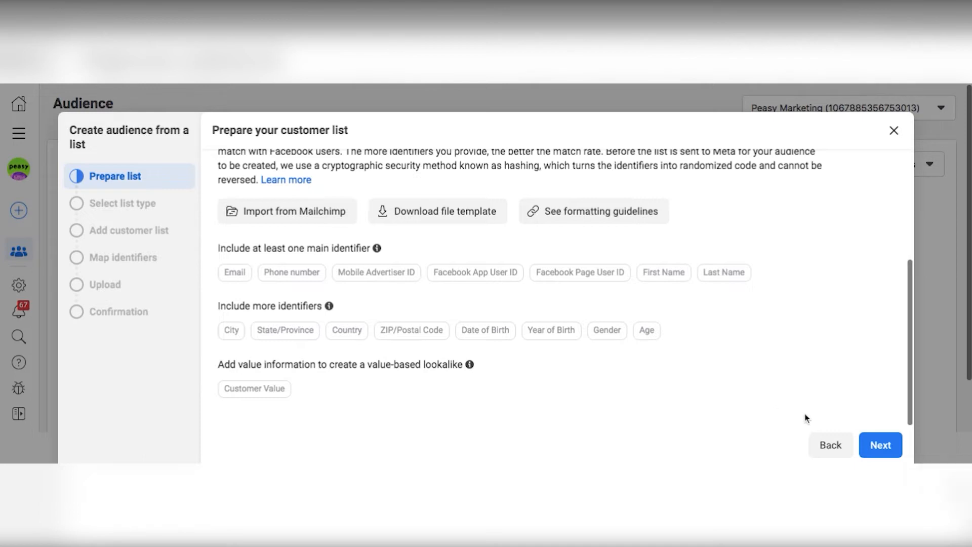
Step: Continue past the list preparation and state that the customer list does not include a customer value column
click(864, 439)
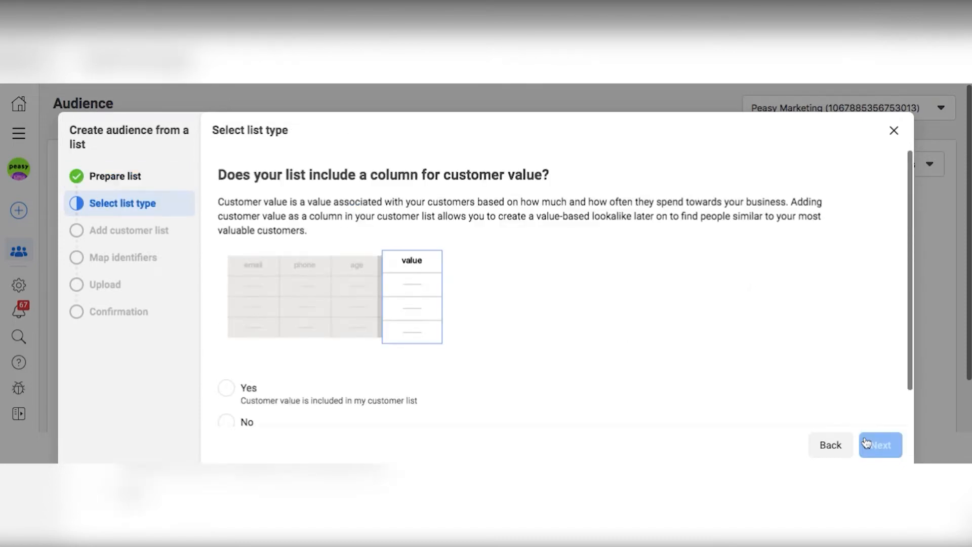
scroll(370, 327, down, 2)
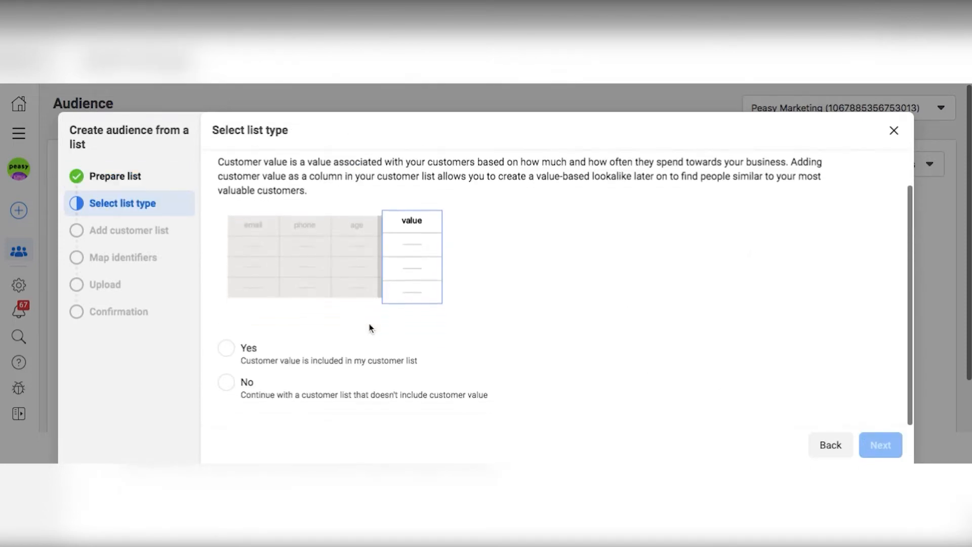
click(233, 390)
click(897, 455)
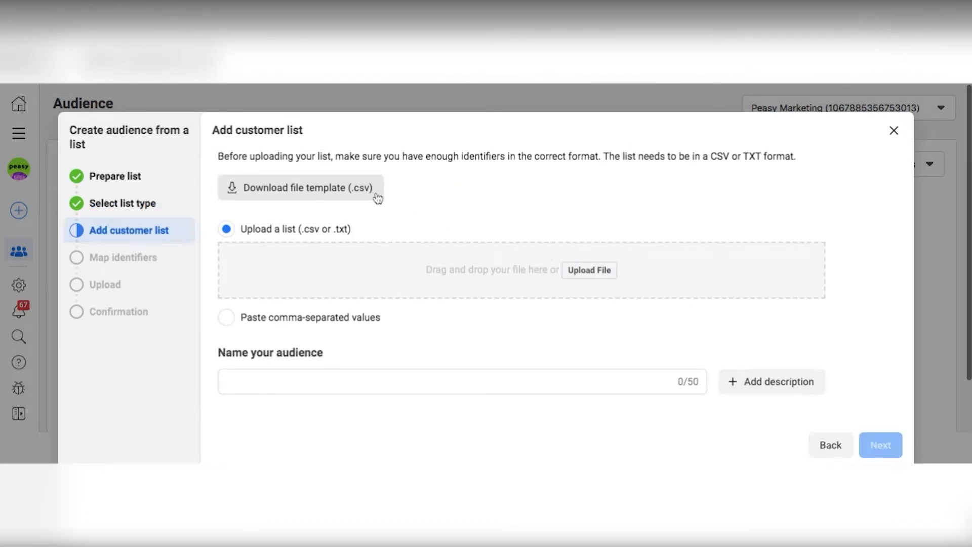
Step: Upload example_audience_file.csv as the customer list, keep the file name as audience name, and continue with an empty description
click(592, 273)
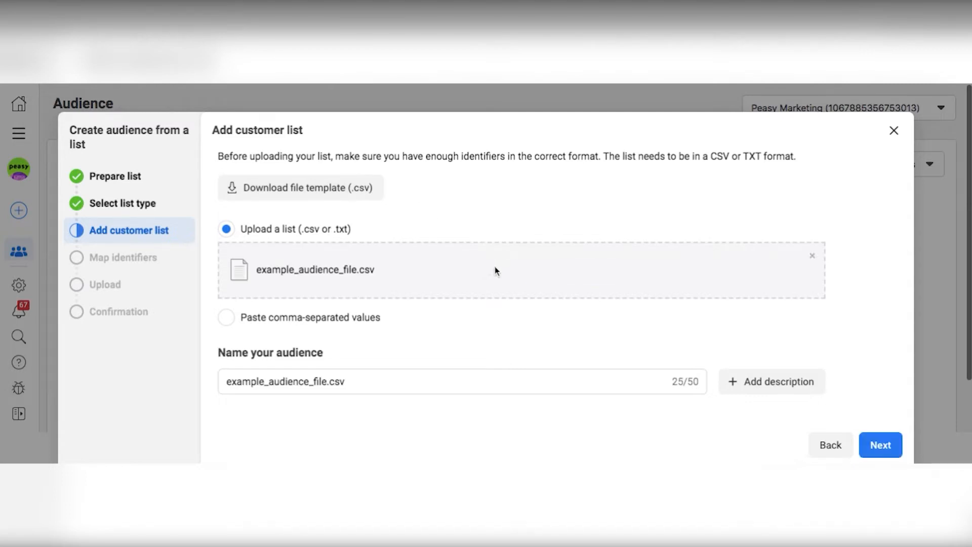
click(444, 379)
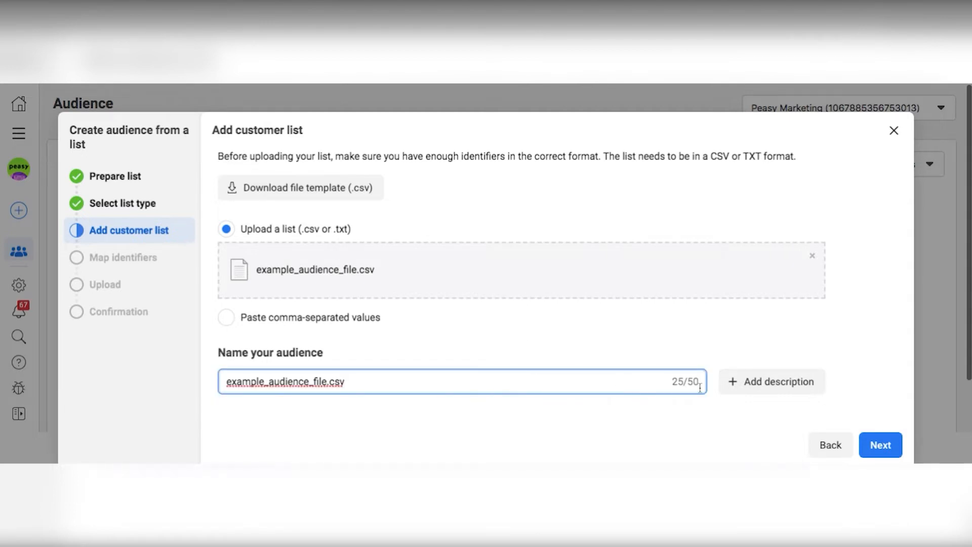
click(761, 390)
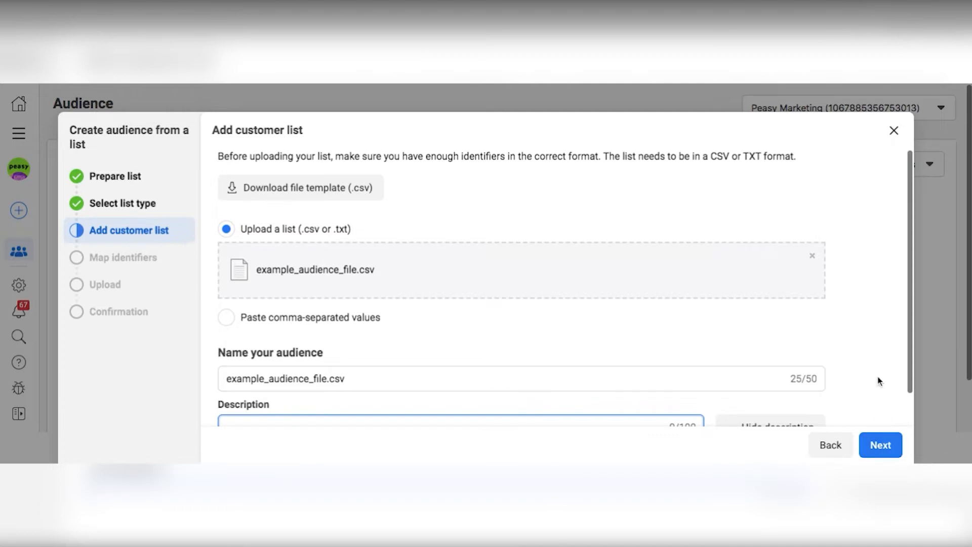
scroll(879, 369, down, 2)
click(884, 445)
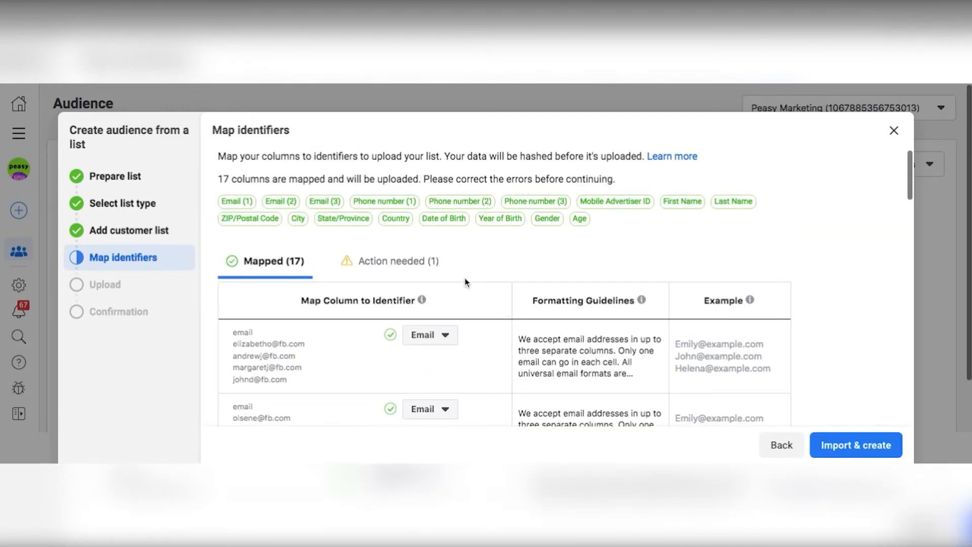
Step: Review the mapped identifier columns and import the list to create the audience
scroll(587, 284, down, 3)
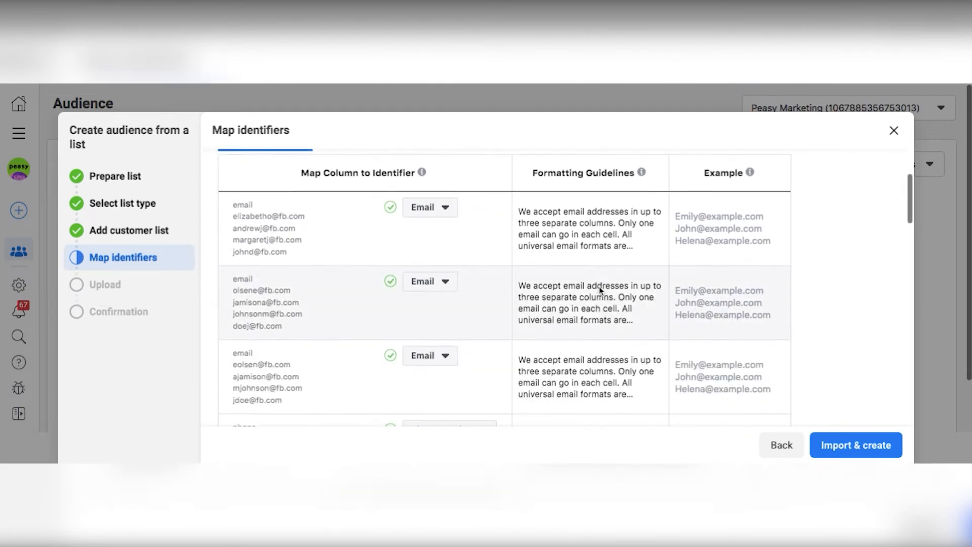
scroll(600, 289, up, 4)
click(856, 445)
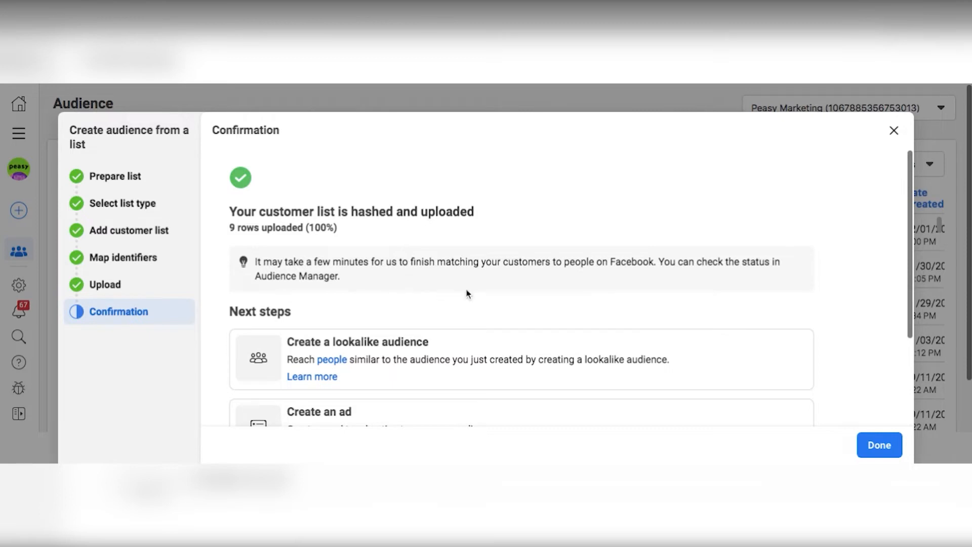
Step: Finish the customer list upload and check the estimated size of example_audience_file.csv in the audience list
scroll(685, 344, down, 3)
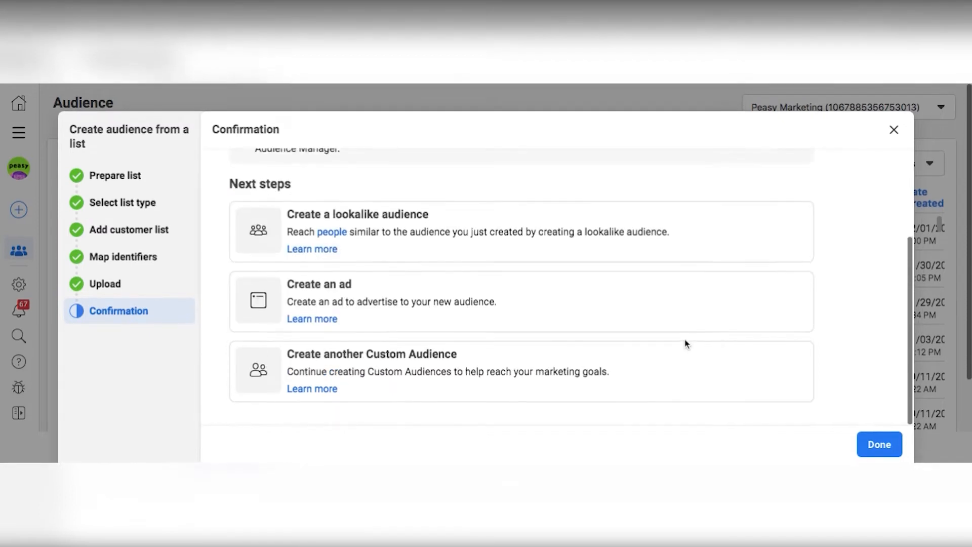
scroll(686, 344, up, 2)
scroll(521, 304, down, 2)
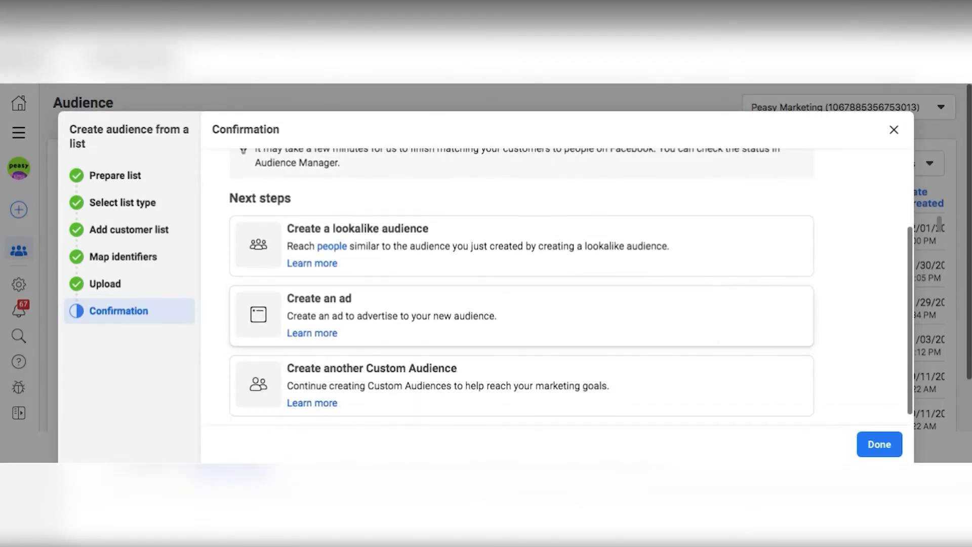
click(880, 444)
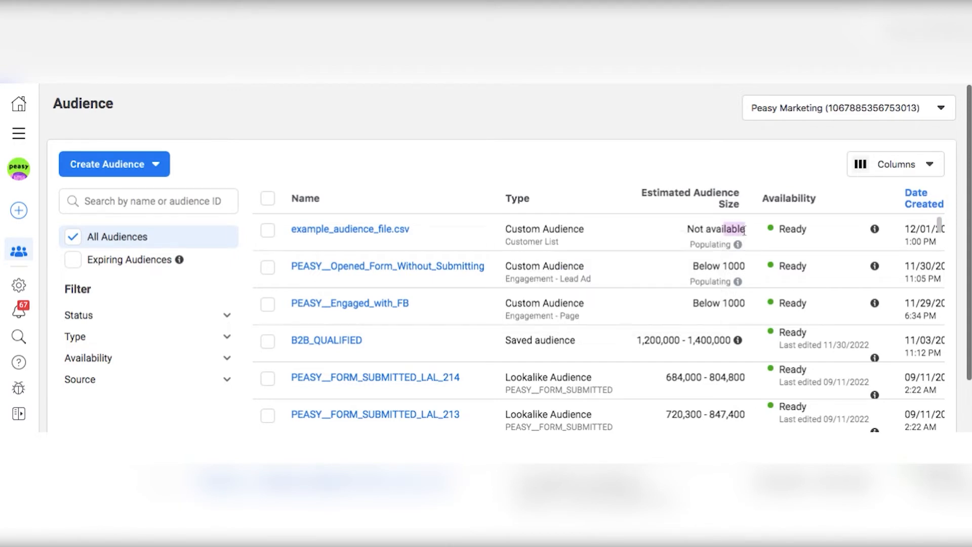
drag(745, 230, 686, 232)
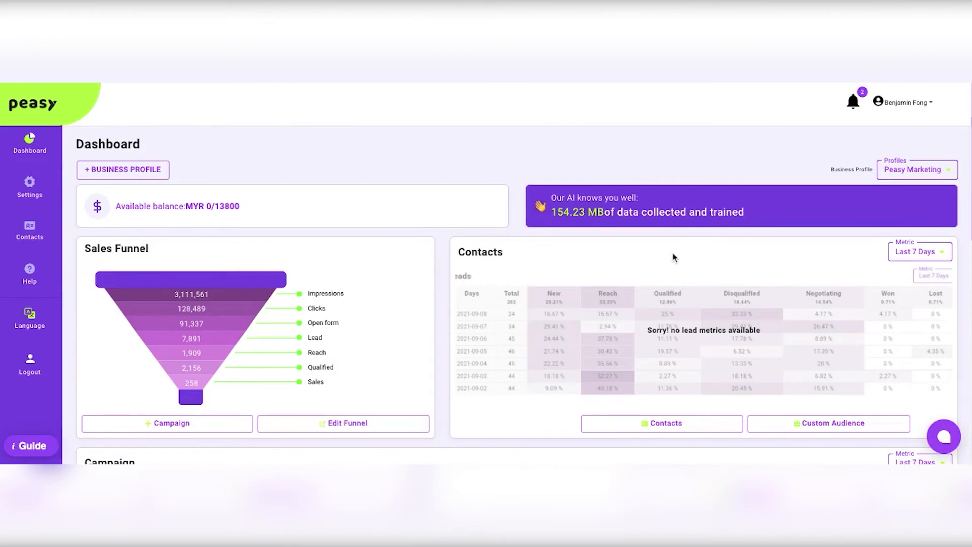
Step: Switch to Peasy, look at the contacts listing and its import option, and return to the dashboard
scroll(672, 256, down, 2)
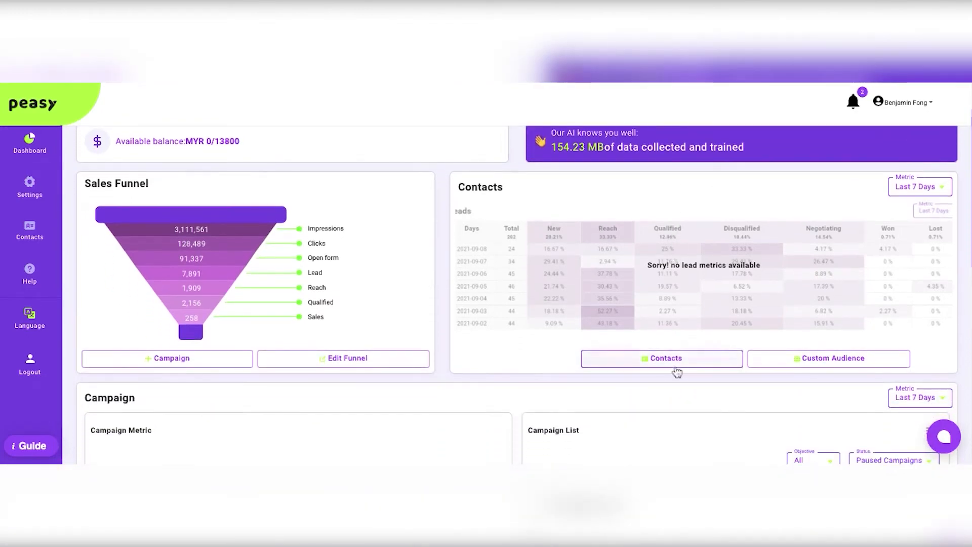
click(676, 366)
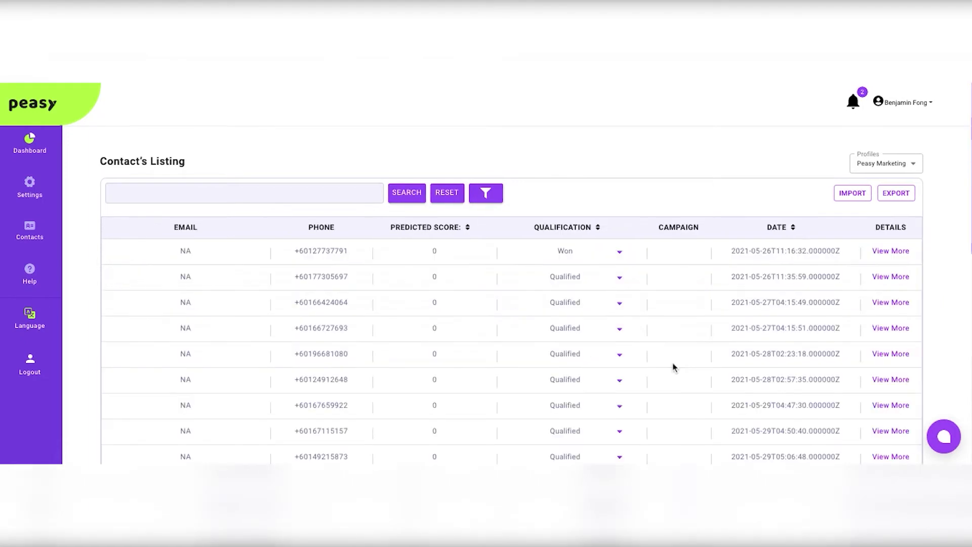
click(861, 199)
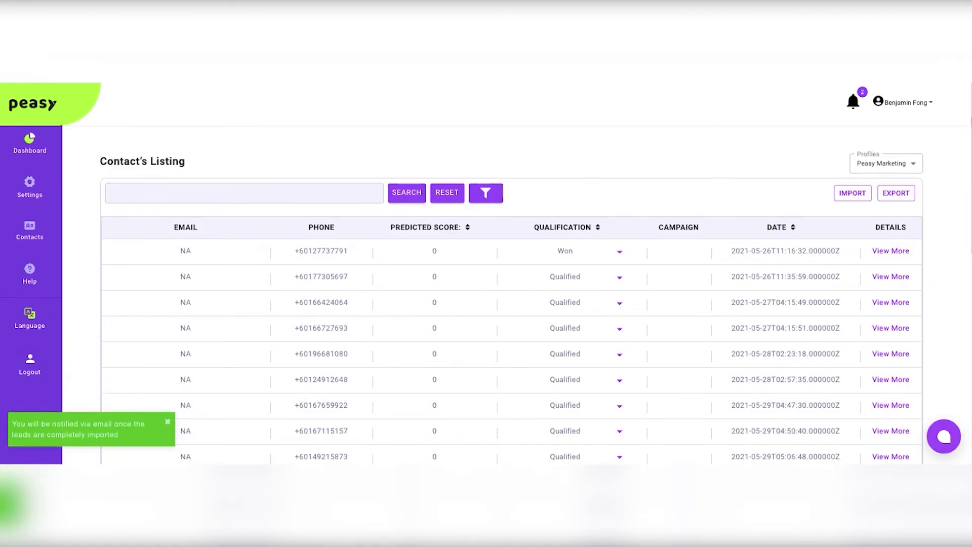
click(29, 145)
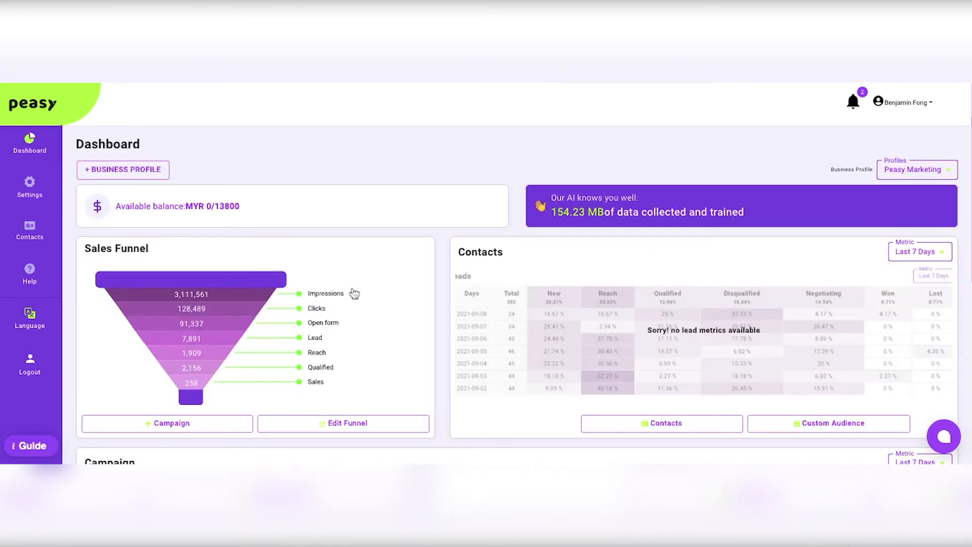
Step: Start a new campaign from the Sales Funnel section and choose the Full Funnel strategy
scroll(354, 294, down, 1)
click(243, 368)
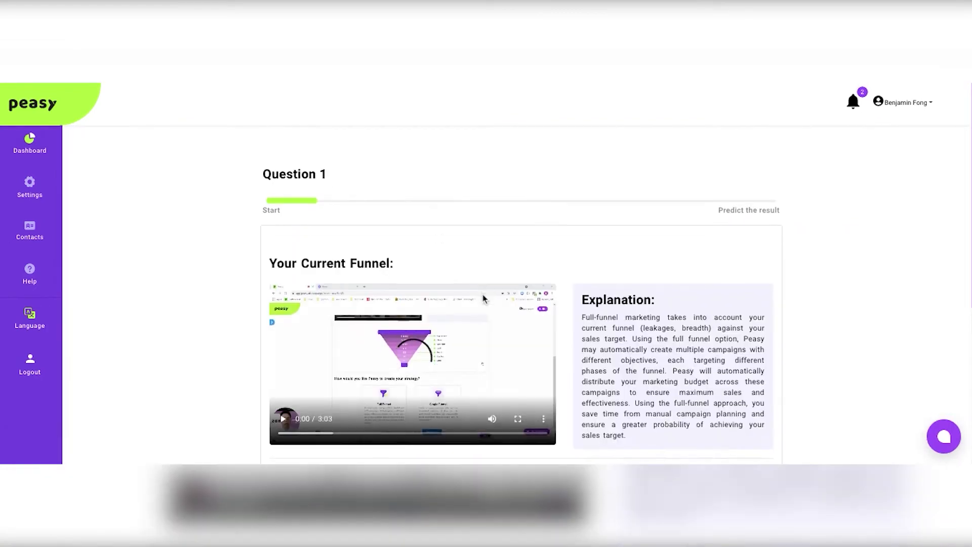
scroll(484, 299, down, 3)
scroll(483, 299, down, 2)
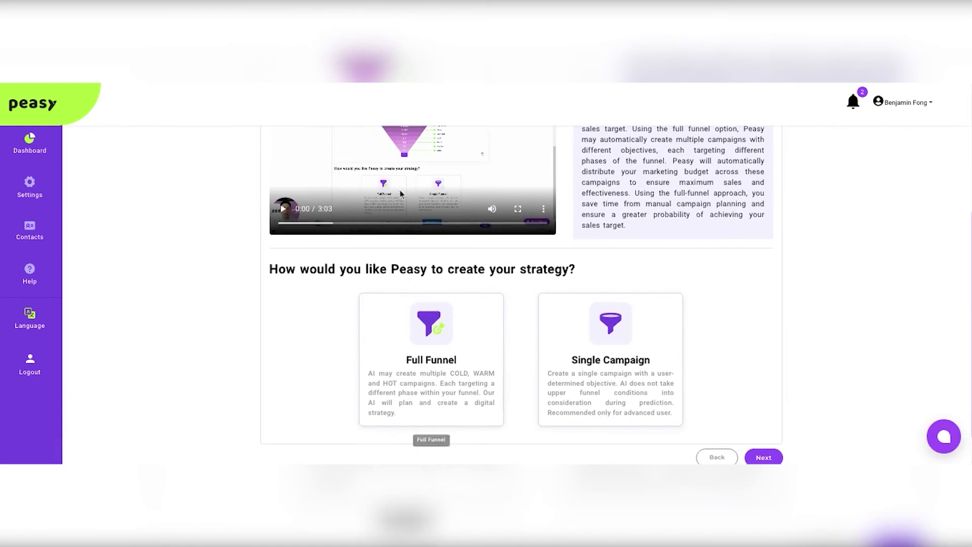
scroll(435, 334, up, 2)
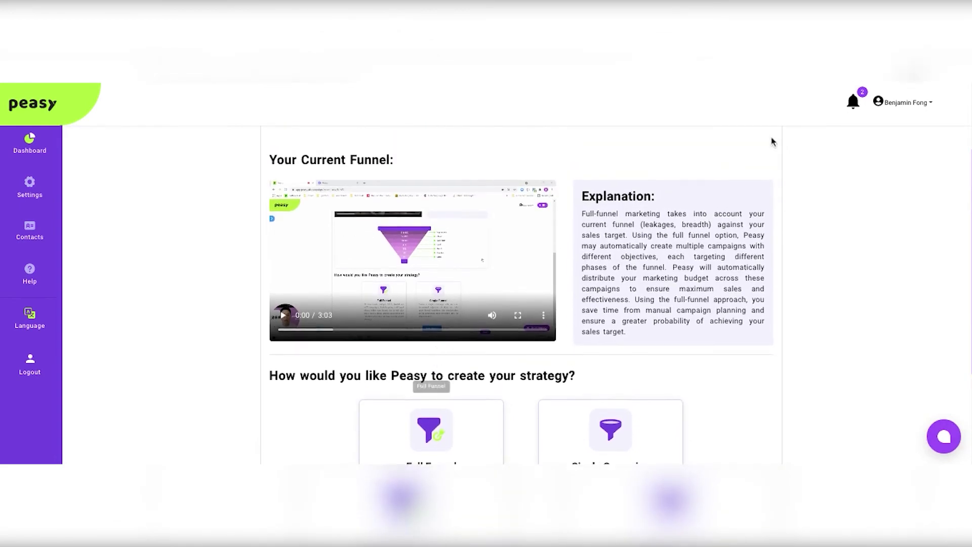
scroll(499, 251, down, 3)
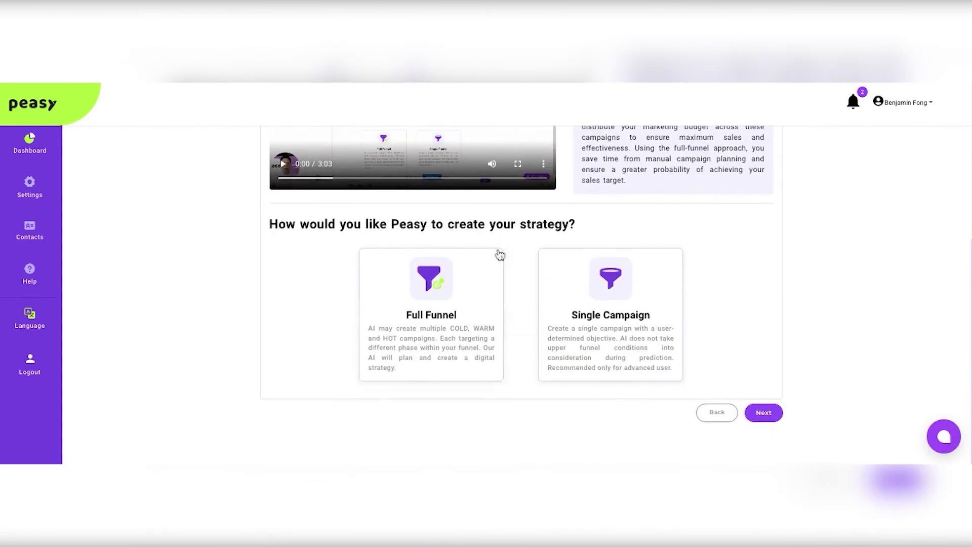
click(468, 320)
Step: Name the campaign Testing123 and set its end date to December 8, 2022
text(Testing)
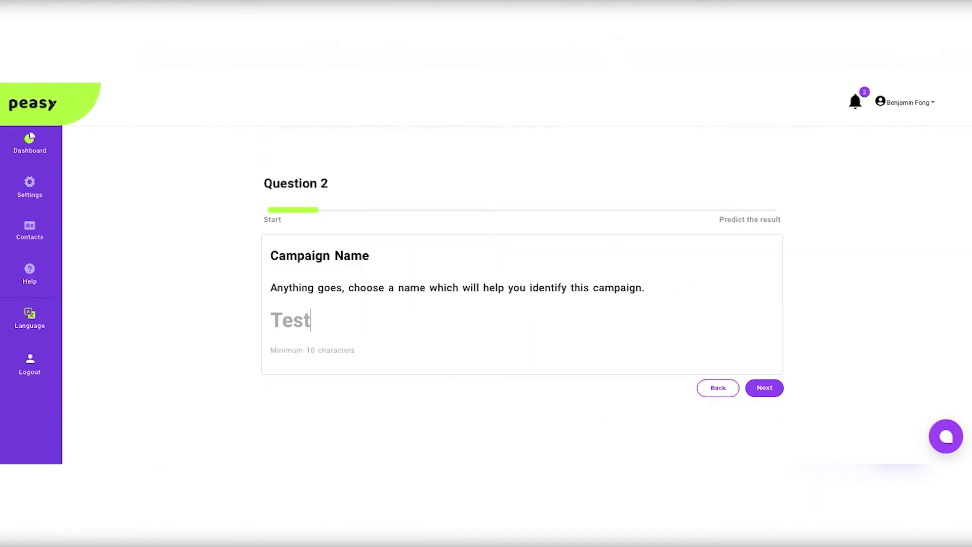
text(123)
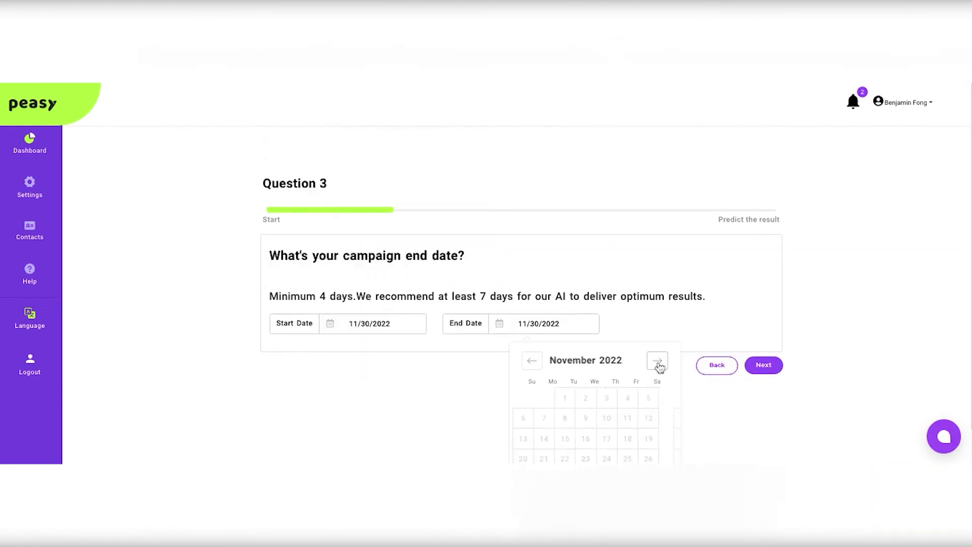
click(658, 365)
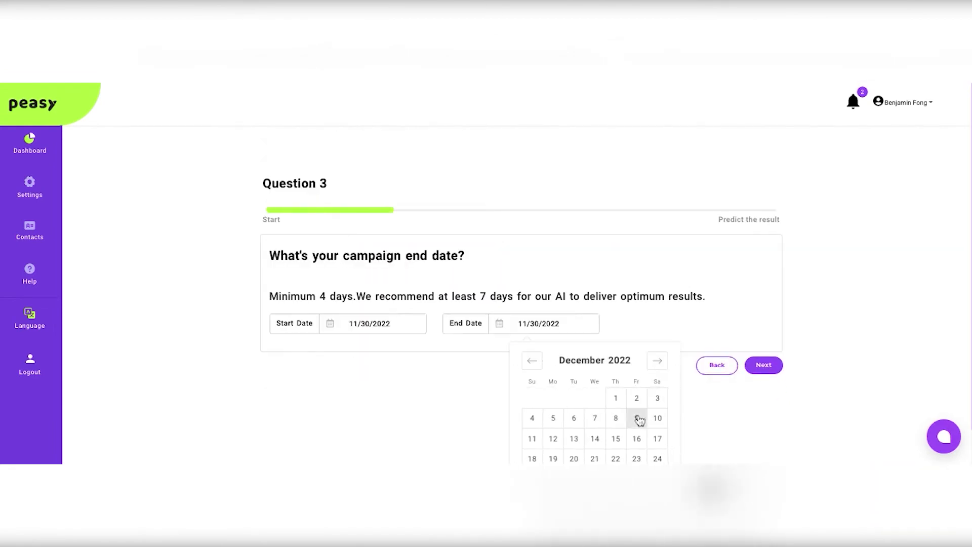
click(619, 420)
click(765, 369)
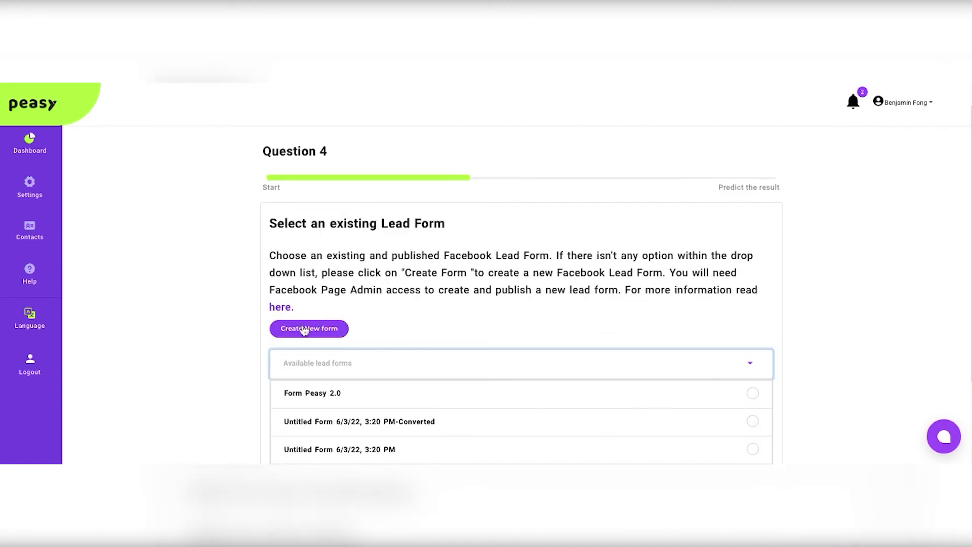
Step: Select the existing lead form Leads_Form 1 June for the campaign and continue to the form field mapping
scroll(488, 341, down, 2)
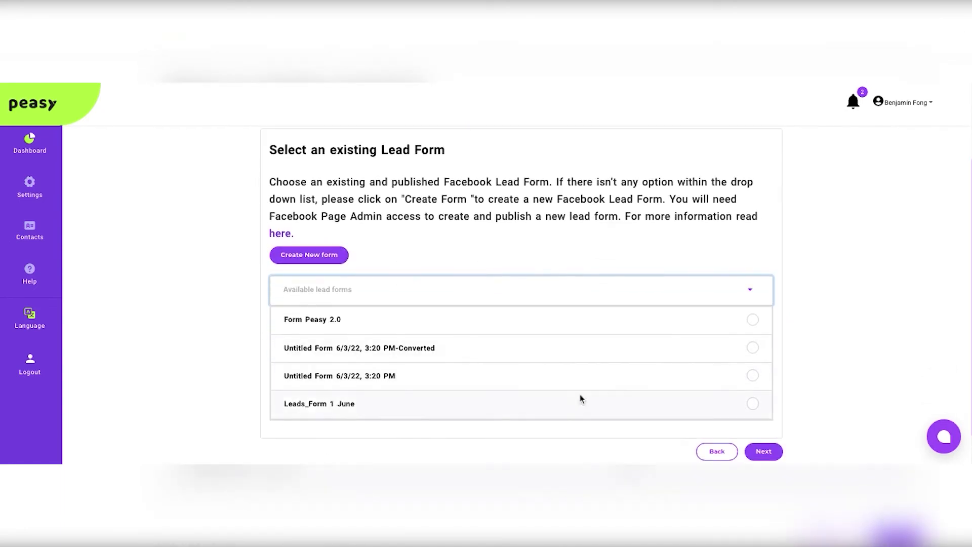
click(595, 408)
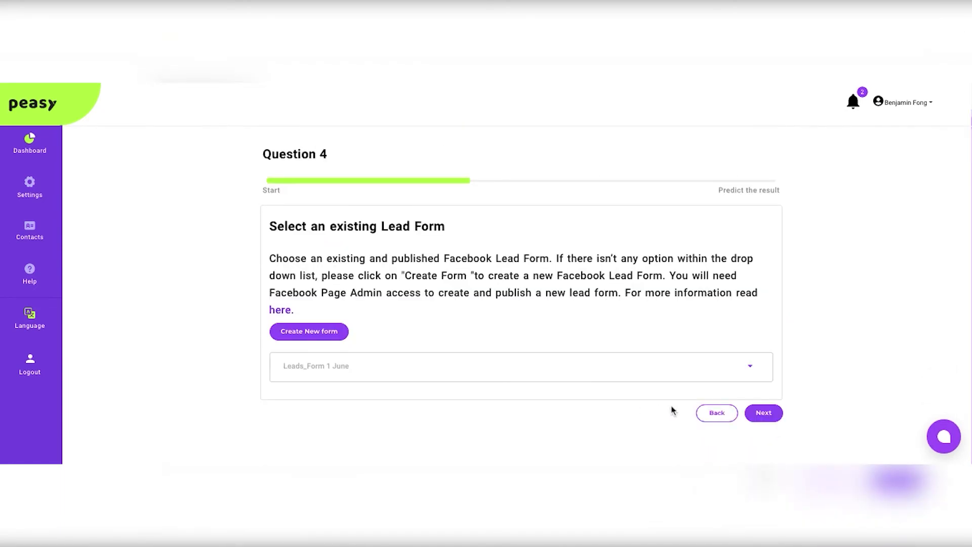
click(762, 411)
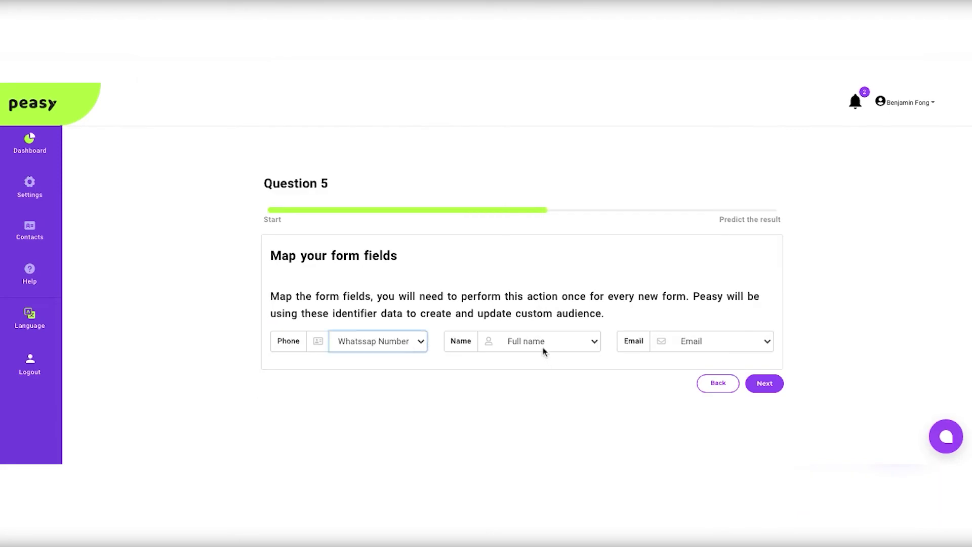
Step: Accept the form field mapping for phone, name and email, and base the campaign recommendation on a target of 500 leads
key(Tab)
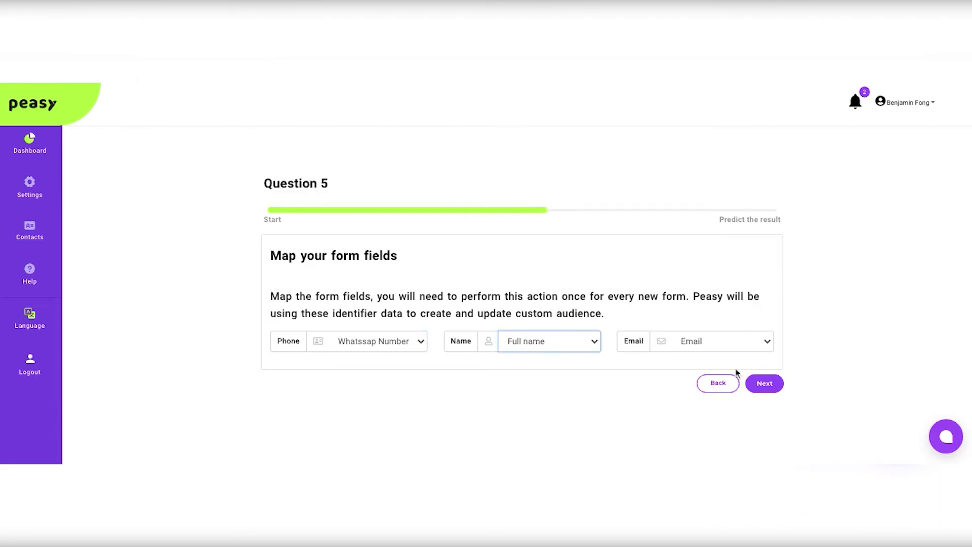
click(776, 391)
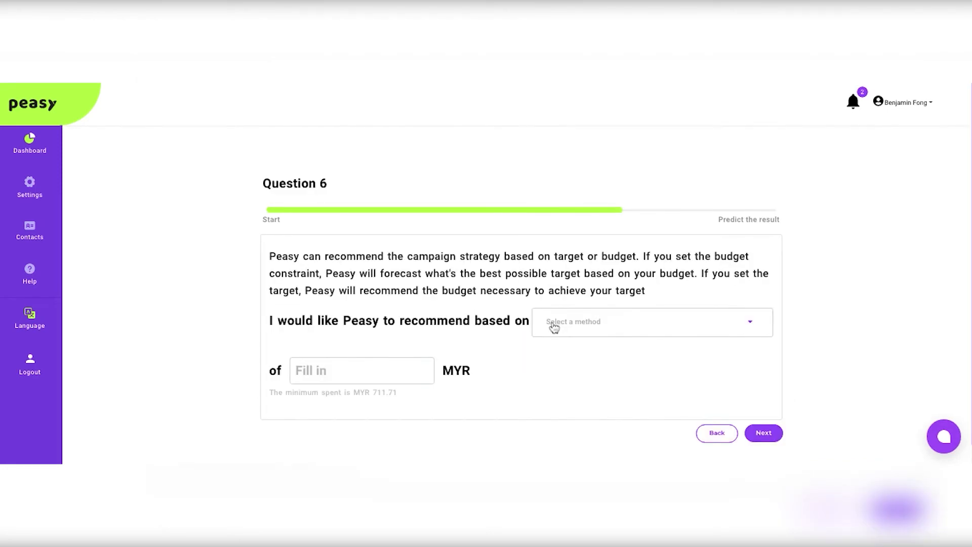
click(553, 326)
click(560, 354)
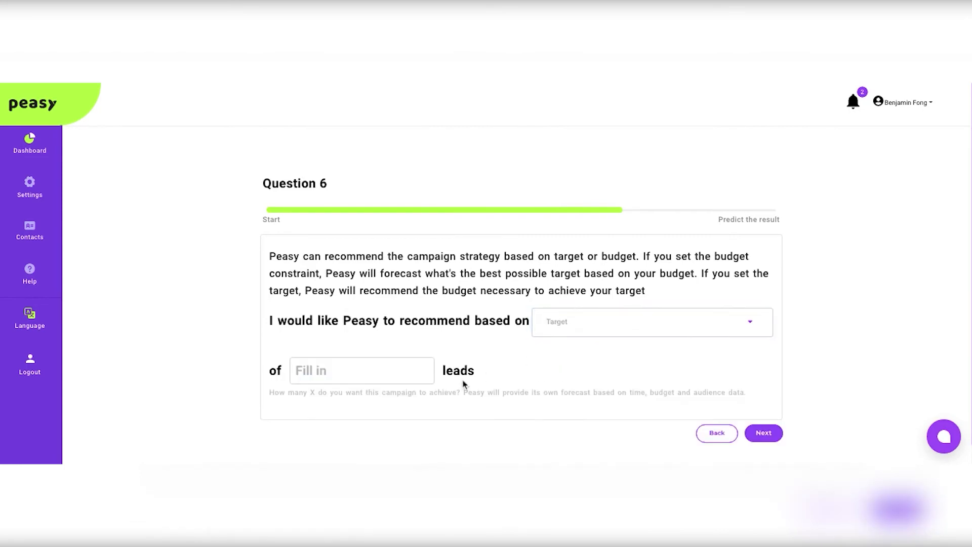
click(376, 380)
text(500)
click(762, 432)
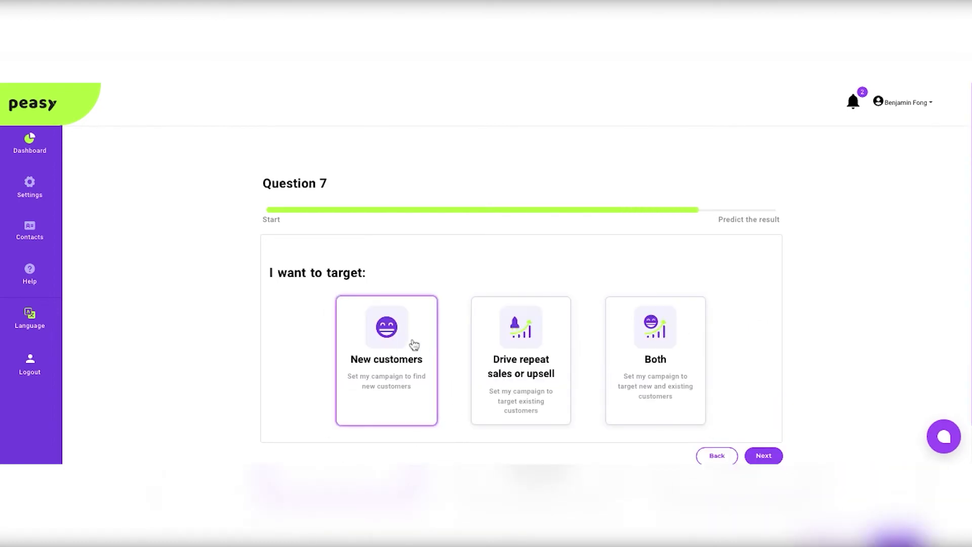
Step: Target new customers, set the campaign's target location to Malaysia, and create the campaign
scroll(414, 343, down, 1)
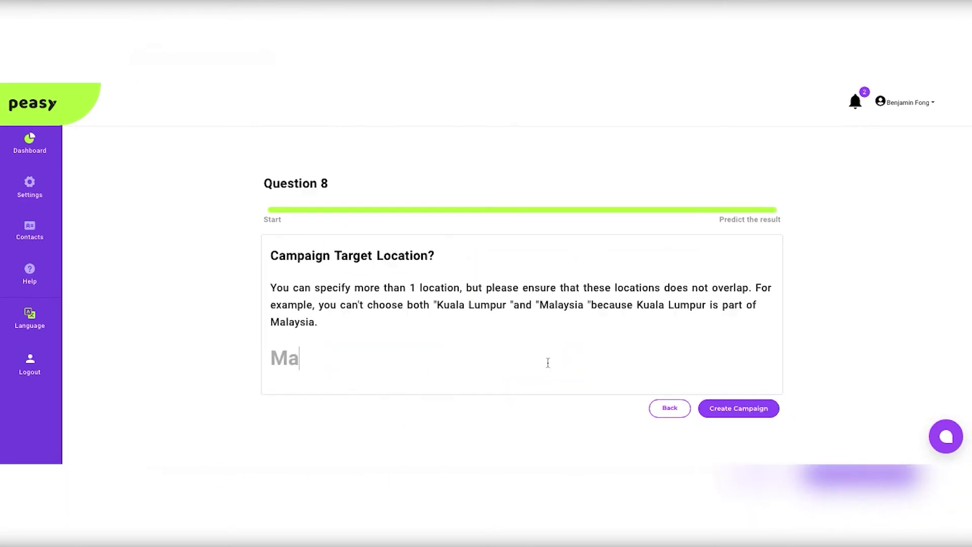
text(laysia)
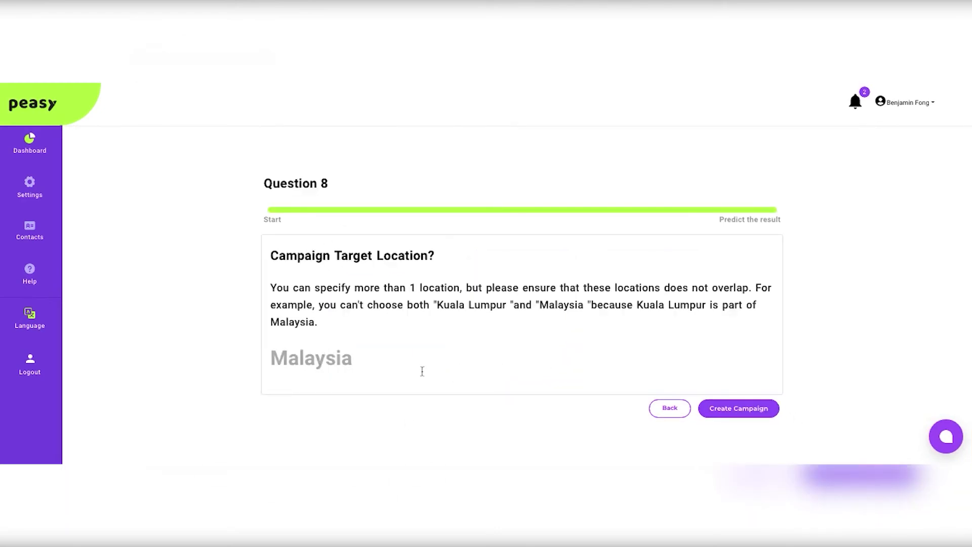
key(Return)
click(739, 425)
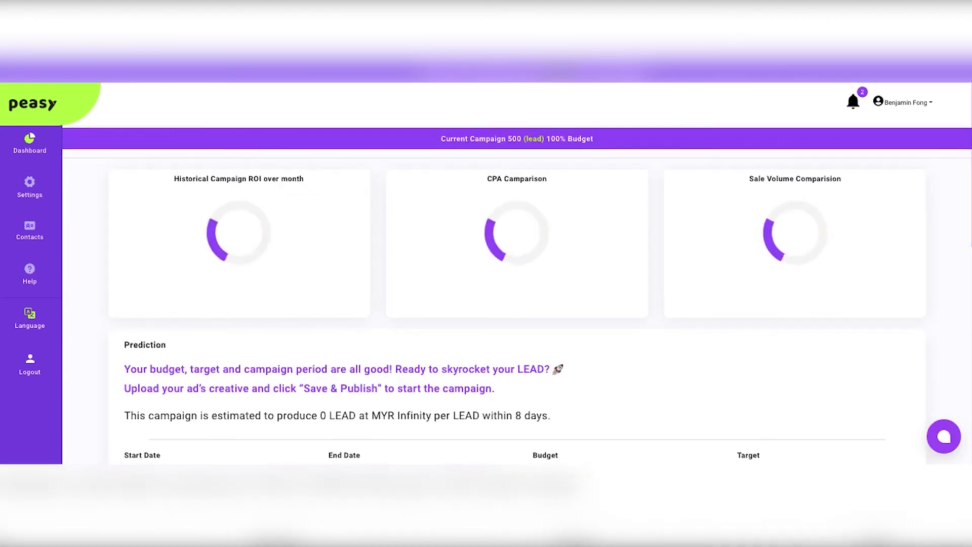
Step: Review the new campaign's overview, including its comparison charts, prediction, audience table and creative upload section
scroll(523, 312, down, 7)
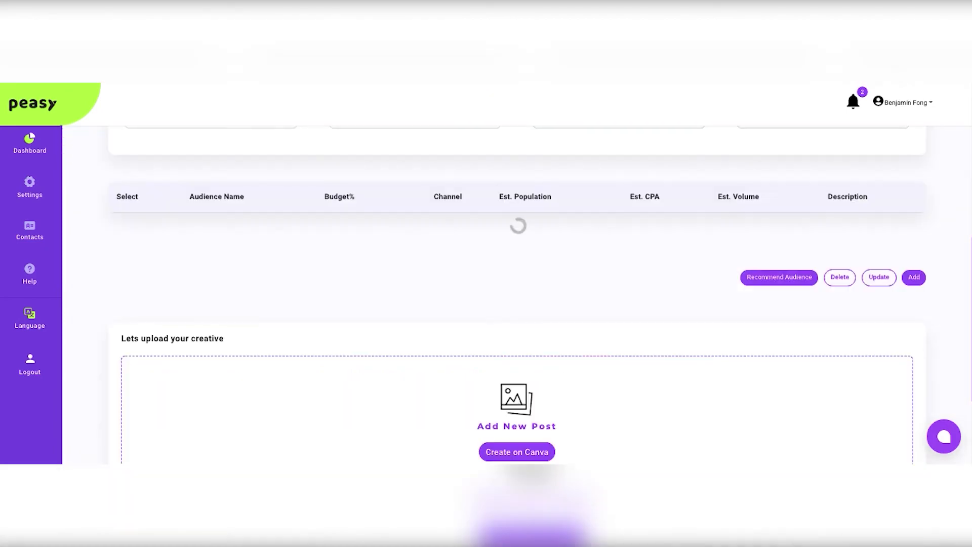
scroll(523, 312, up, 5)
scroll(523, 312, up, 2)
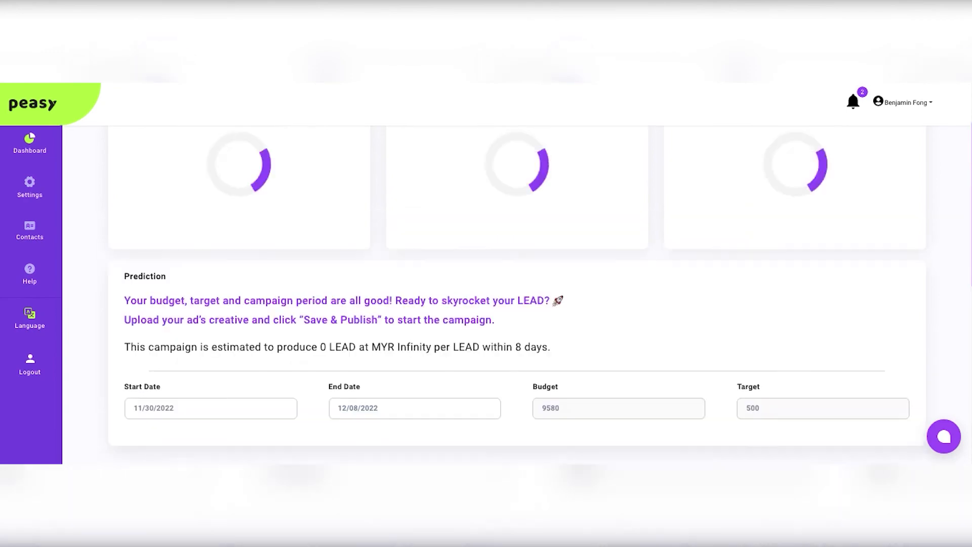
scroll(486, 256, up, 1)
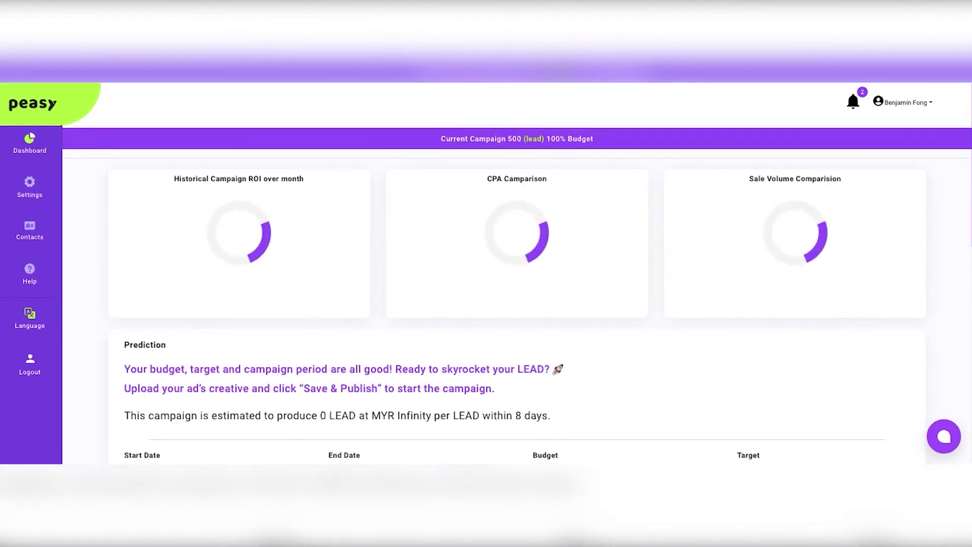
scroll(110, 253, down, 5)
scroll(155, 253, down, 2)
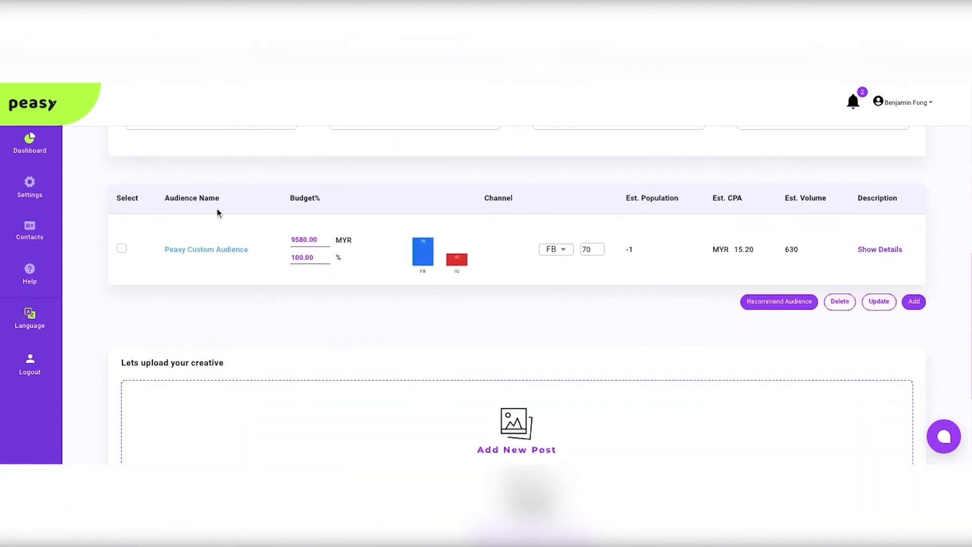
Step: Open Peasy Custom Audience for editing and review its name, gender, age, location, language, device, target cost and included audience settings
click(188, 251)
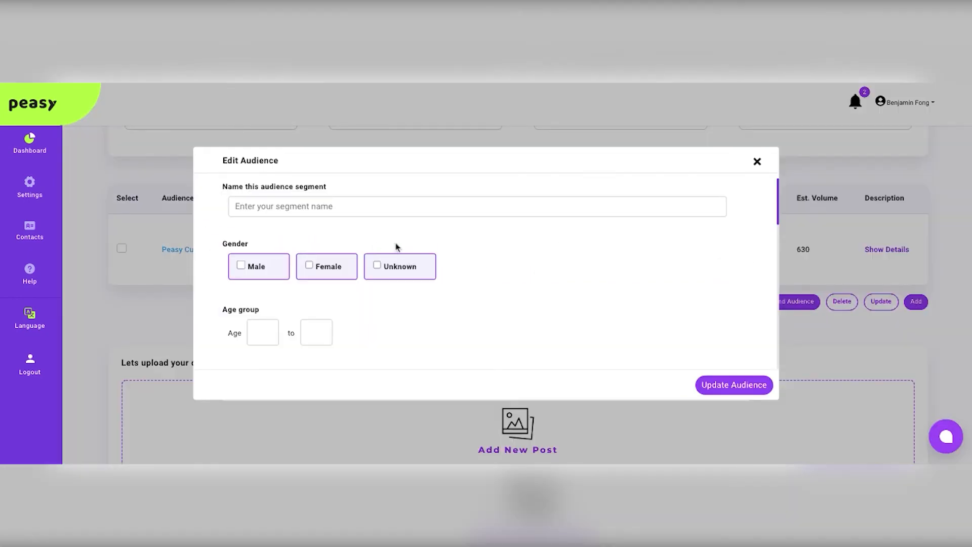
click(263, 207)
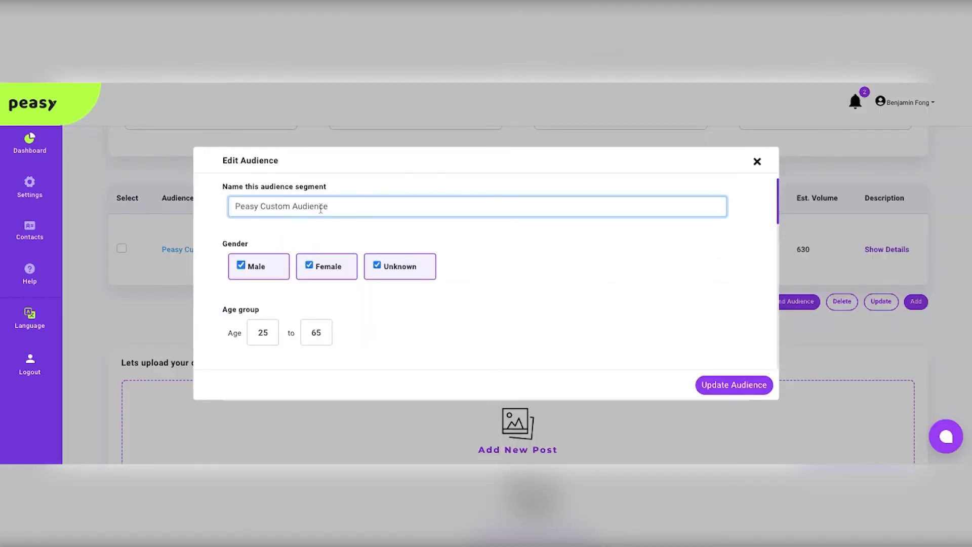
scroll(399, 276, down, 2)
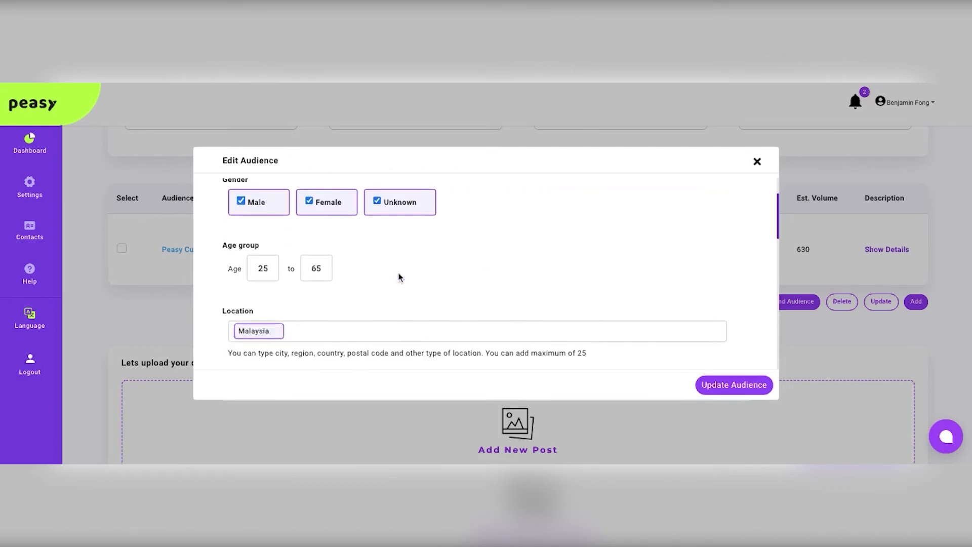
scroll(445, 269, down, 1)
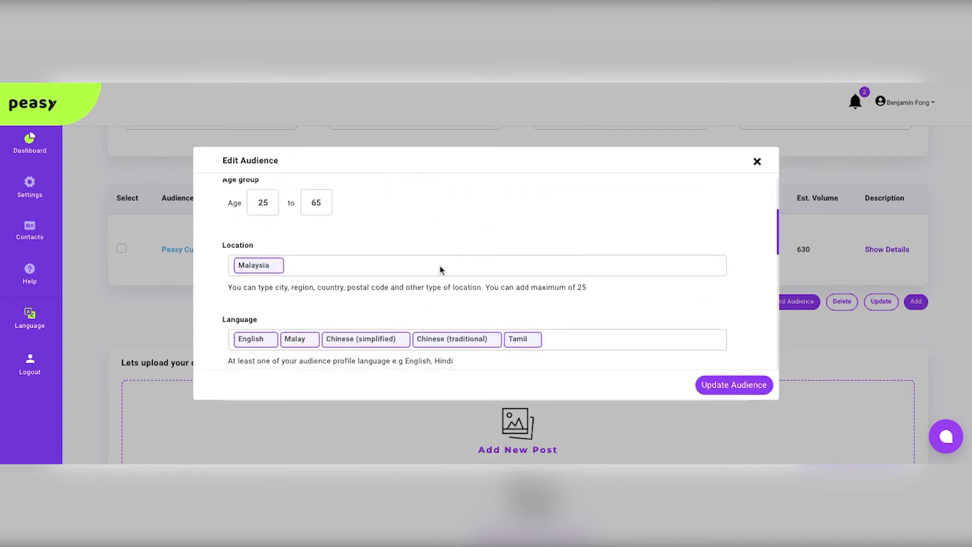
scroll(311, 275, down, 2)
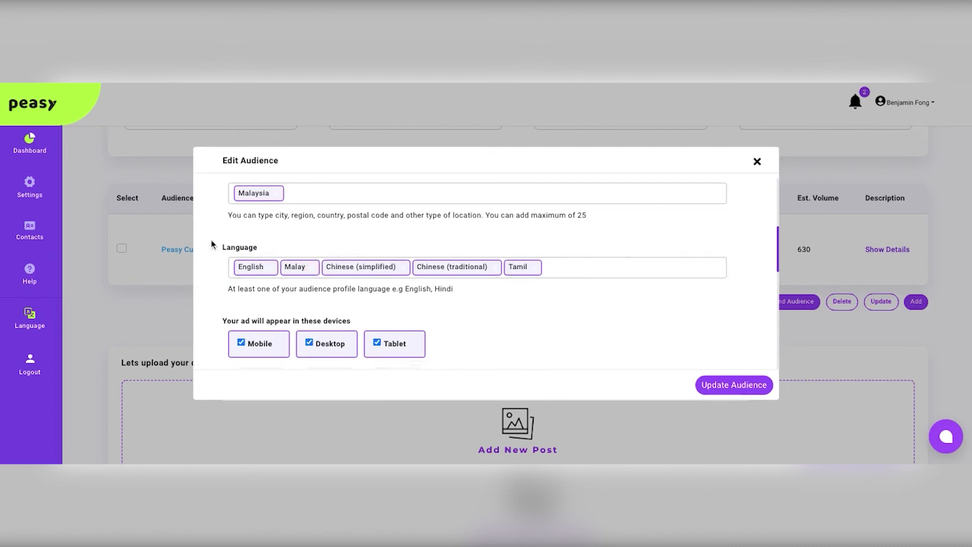
scroll(243, 263, down, 2)
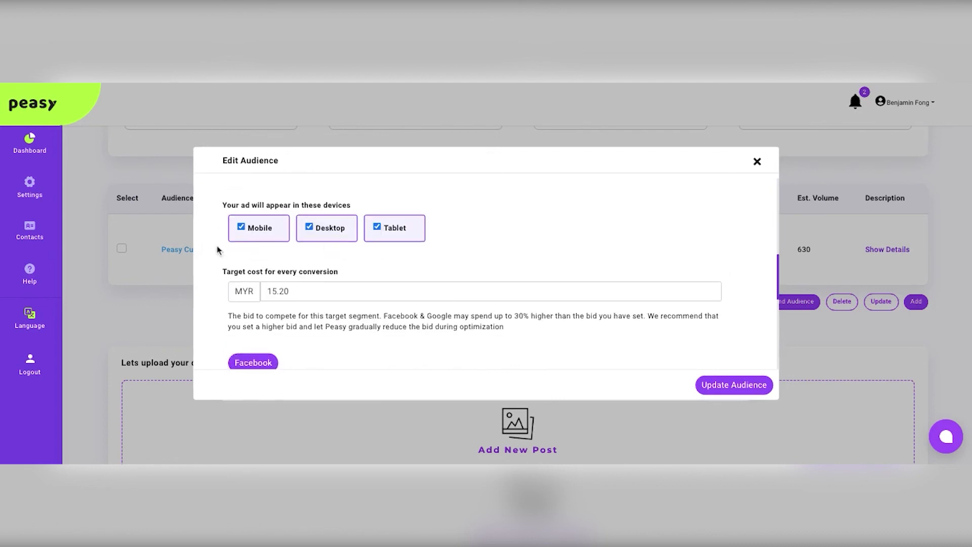
scroll(334, 254, down, 2)
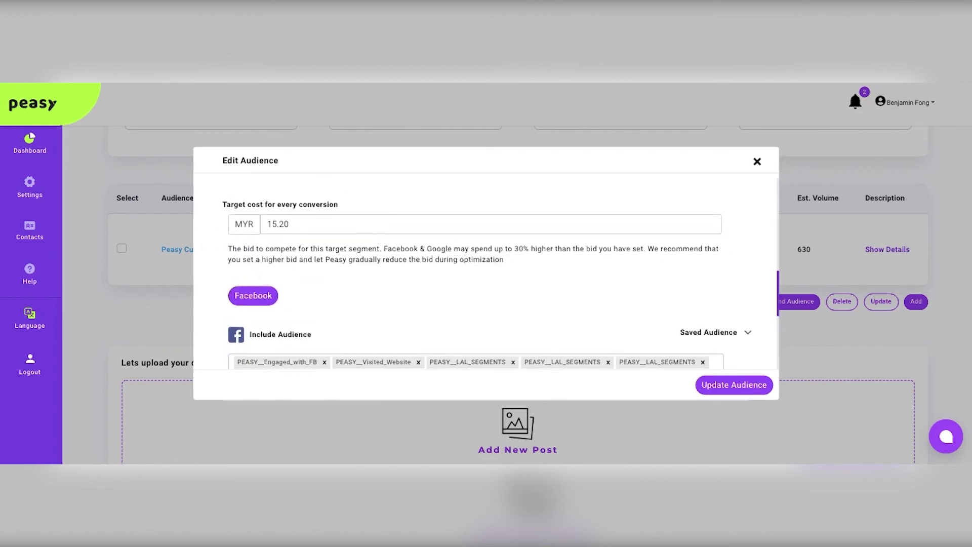
scroll(237, 213, down, 3)
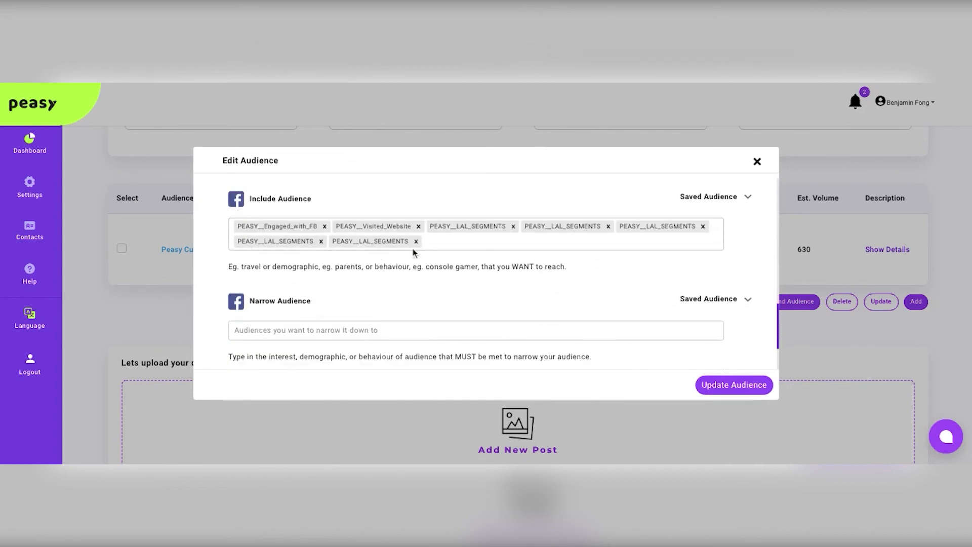
Step: Examine the Include Audience segments and browse the education and life event options available for inclusion
click(440, 244)
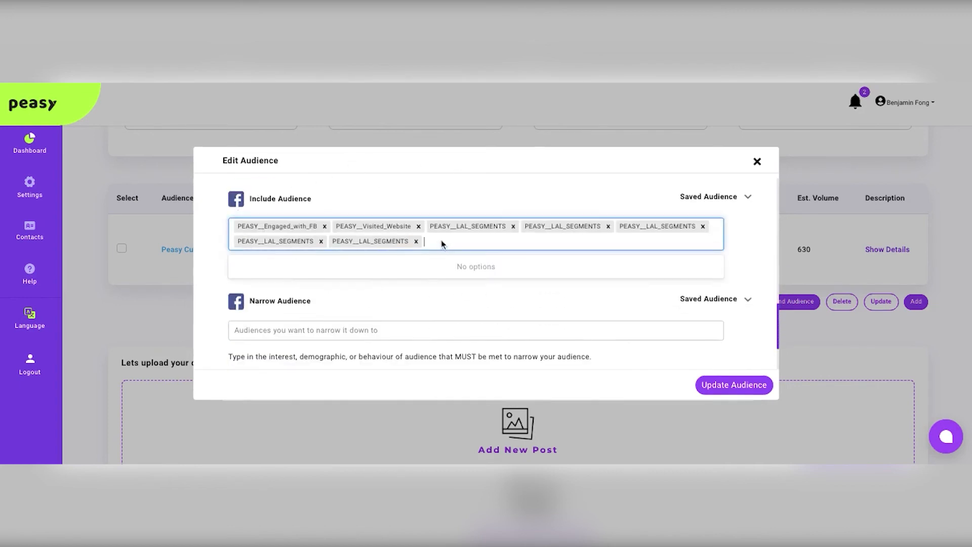
click(463, 304)
scroll(467, 312, down, 1)
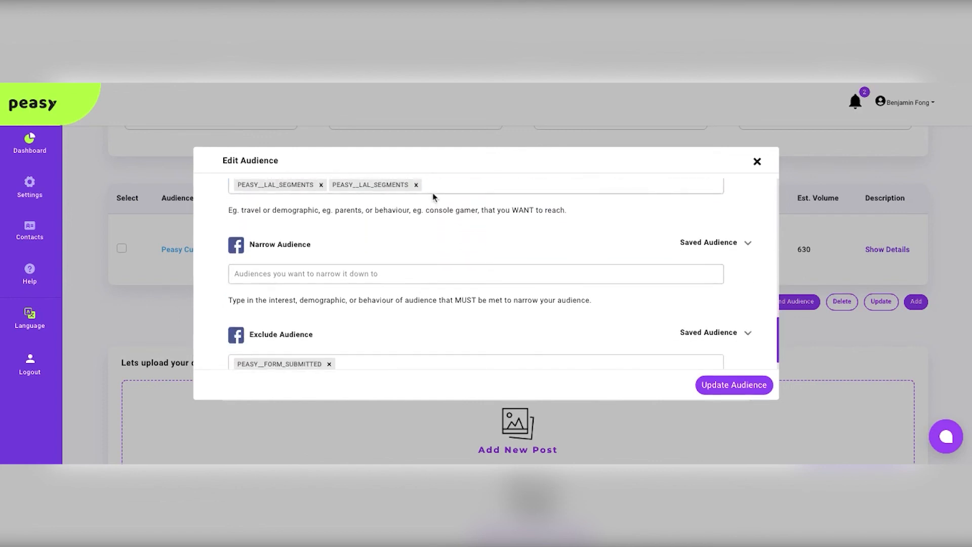
scroll(434, 199, up, 1)
click(451, 212)
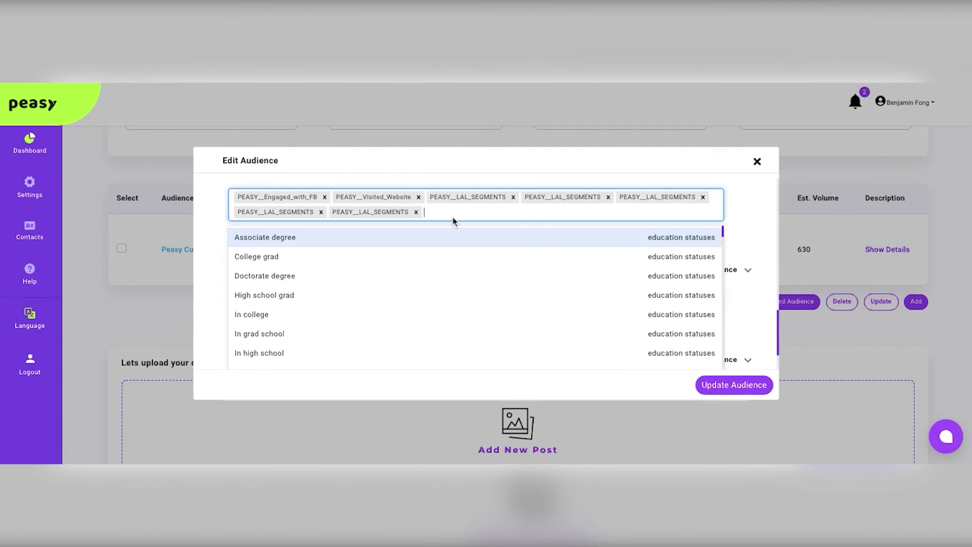
scroll(628, 310, down, 2)
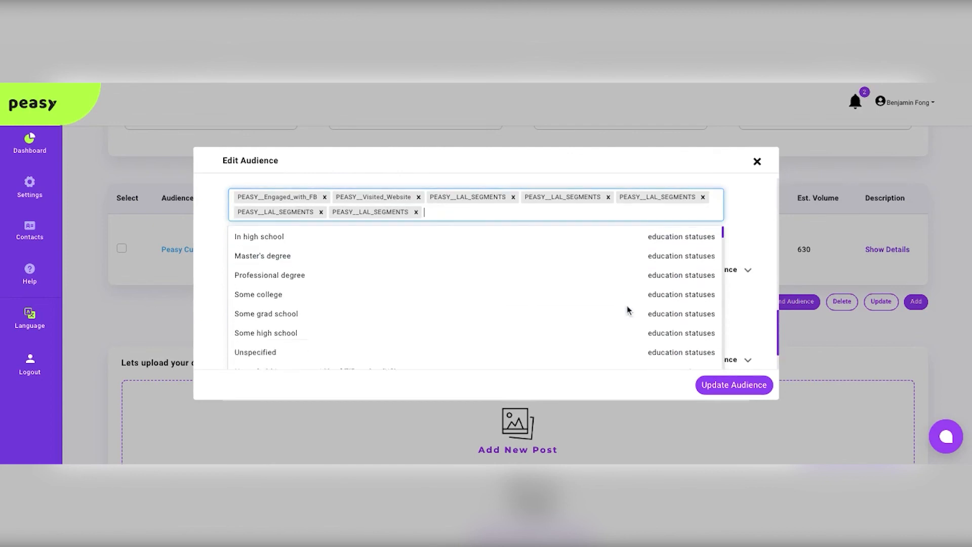
scroll(628, 310, down, 10)
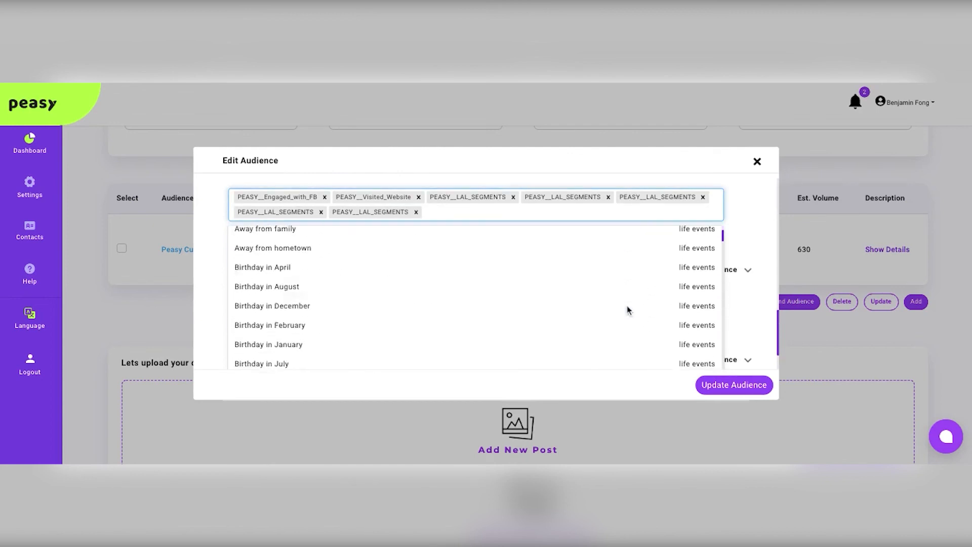
click(744, 235)
Step: Browse the options available for Exclude Audience, then close the audience editor without updating it
scroll(426, 284, down, 2)
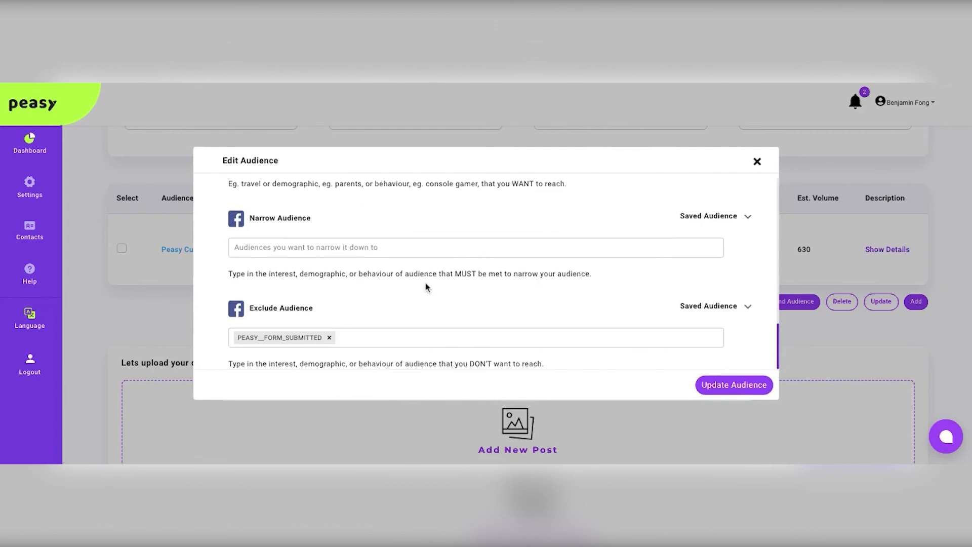
click(372, 338)
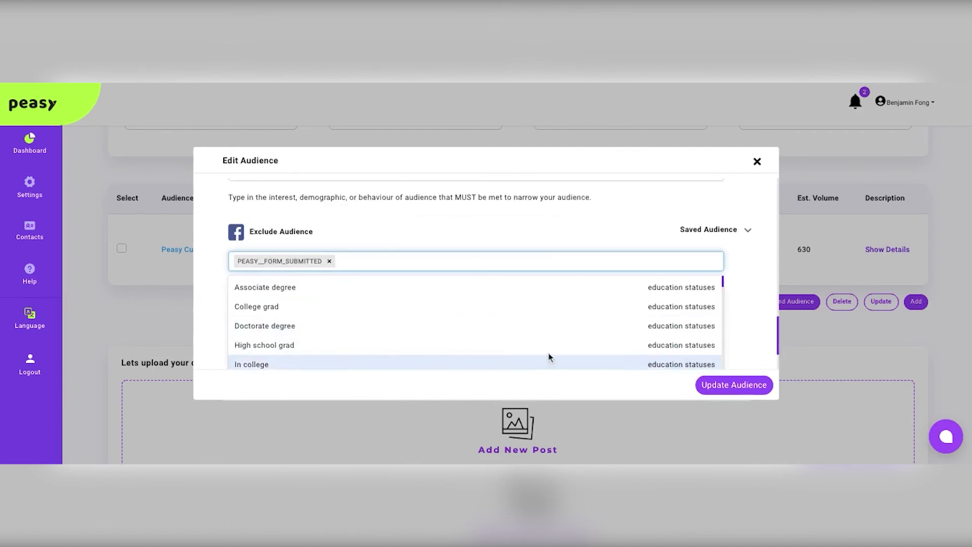
scroll(635, 345, down, 10)
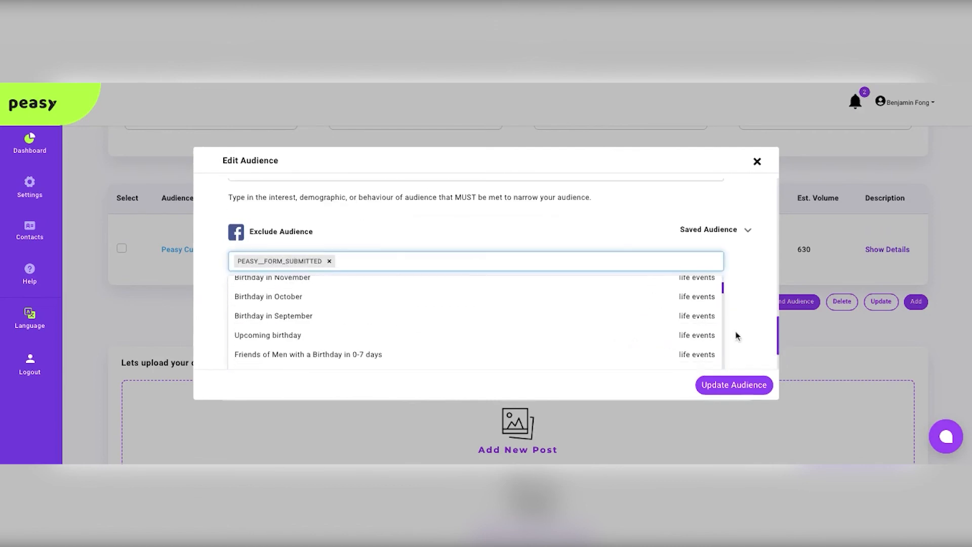
click(765, 324)
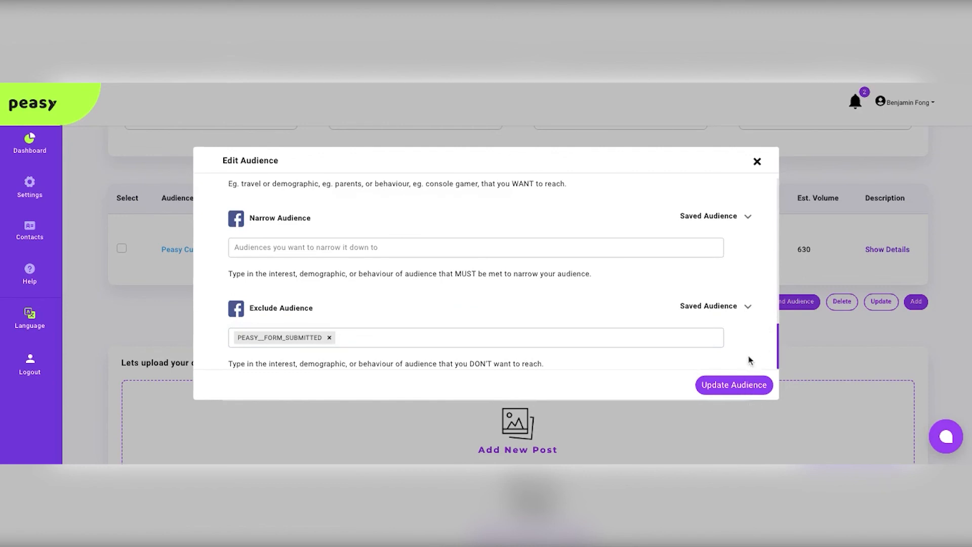
click(757, 161)
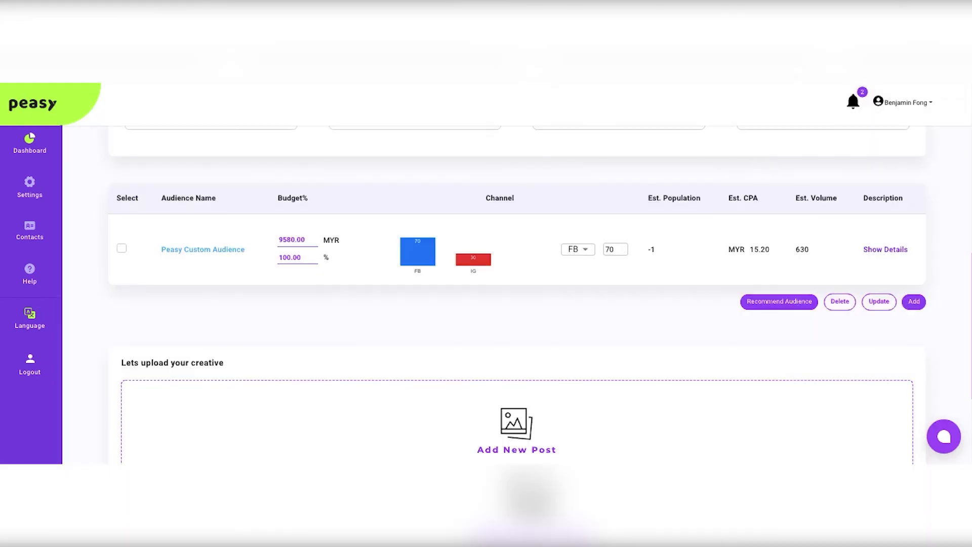